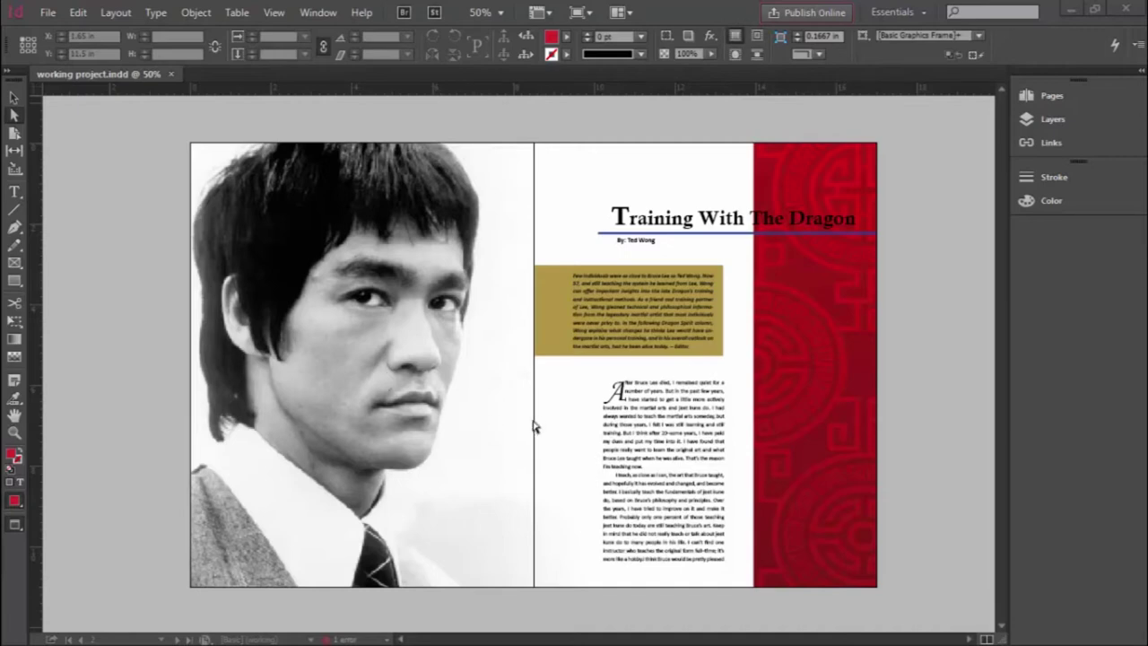
Step: Jump to blank page 4 using its thumbnail in the Pages panel, then collapse the panel
left_click(661, 430)
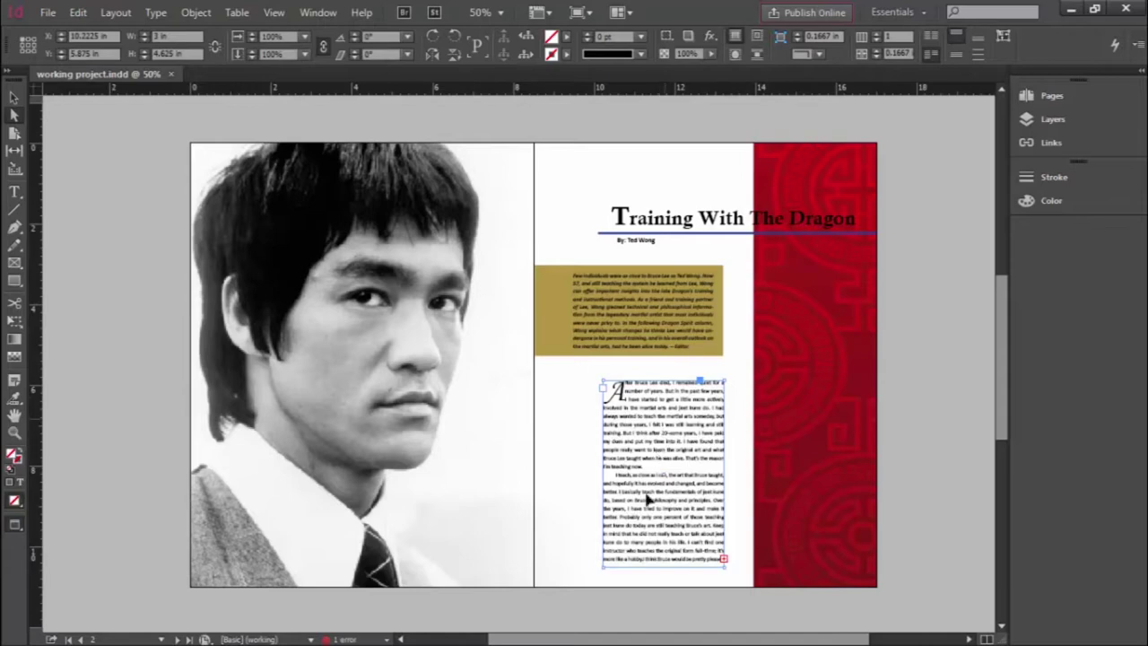
left_click(343, 333)
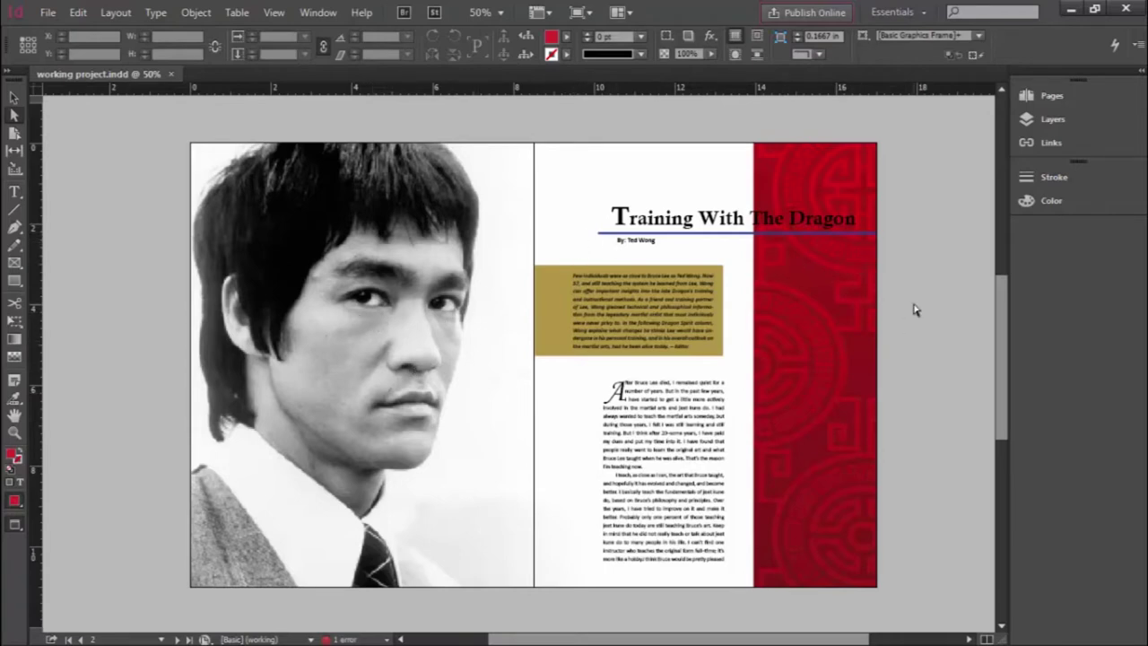
left_click_drag(1002, 316, 1028, 330)
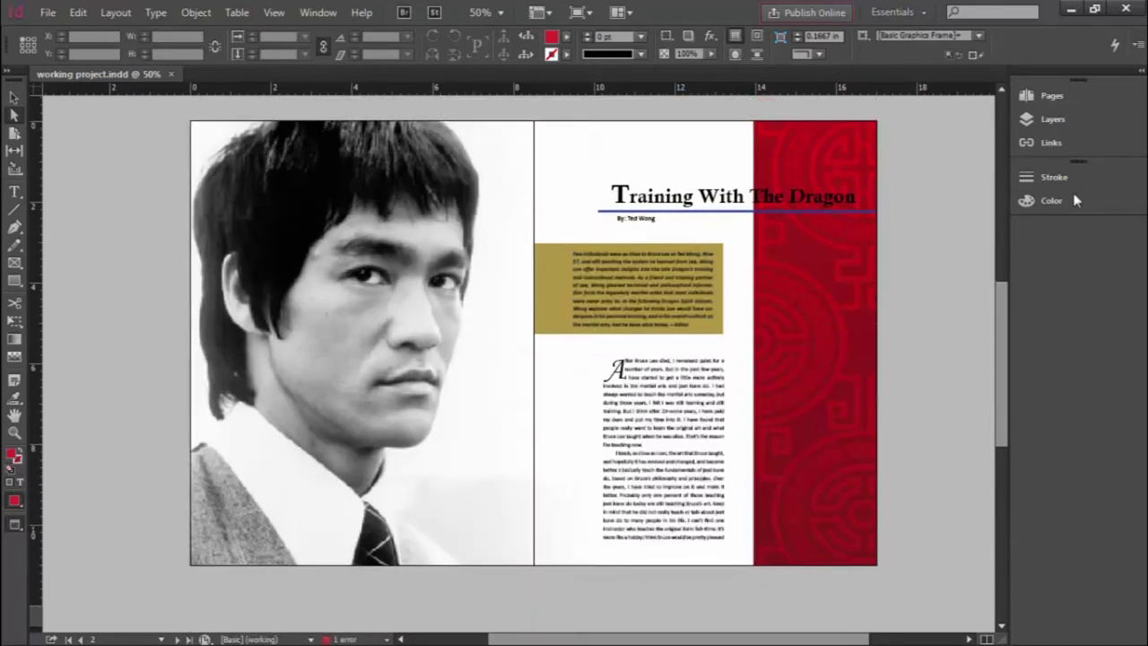
left_click(1051, 97)
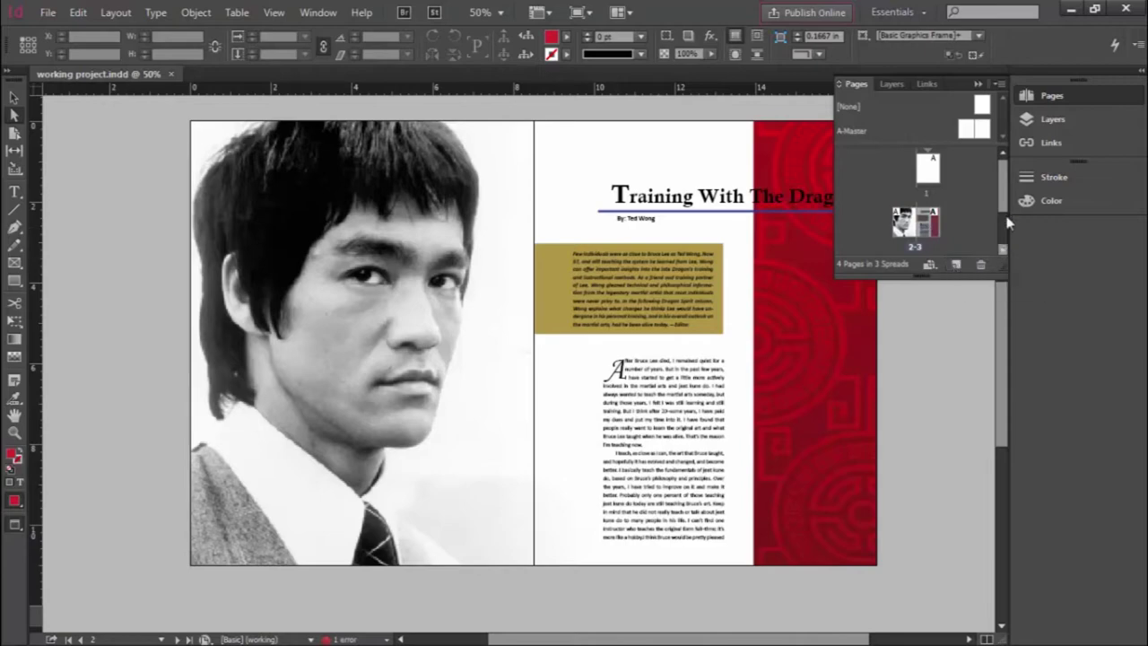
left_click_drag(1004, 220, 1003, 236)
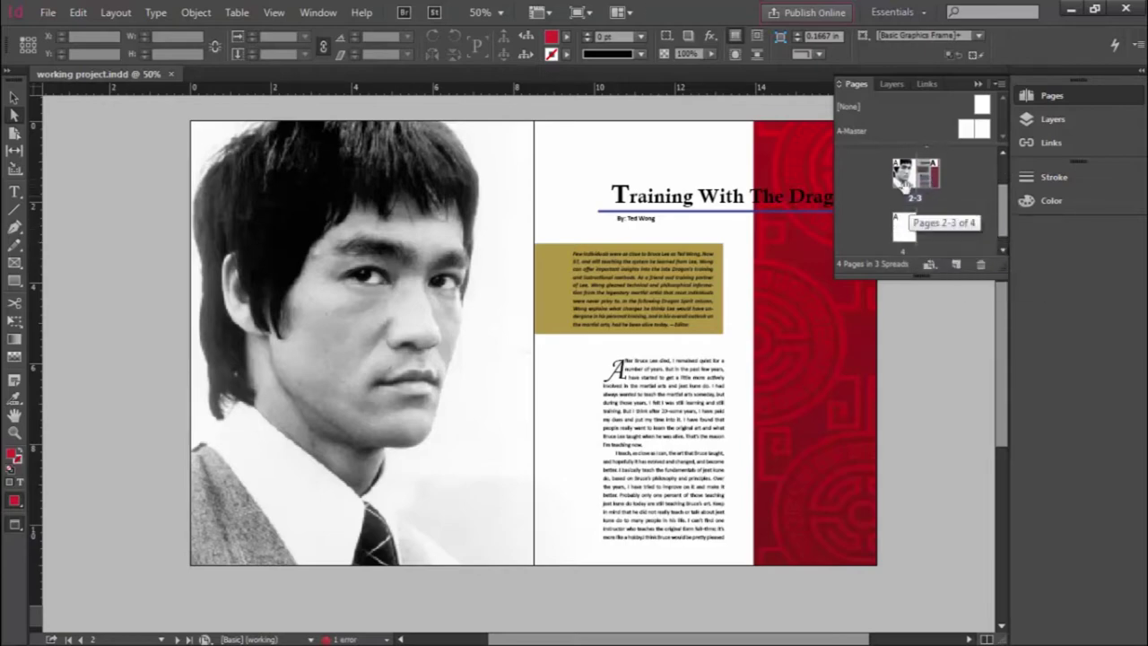
left_click(904, 233)
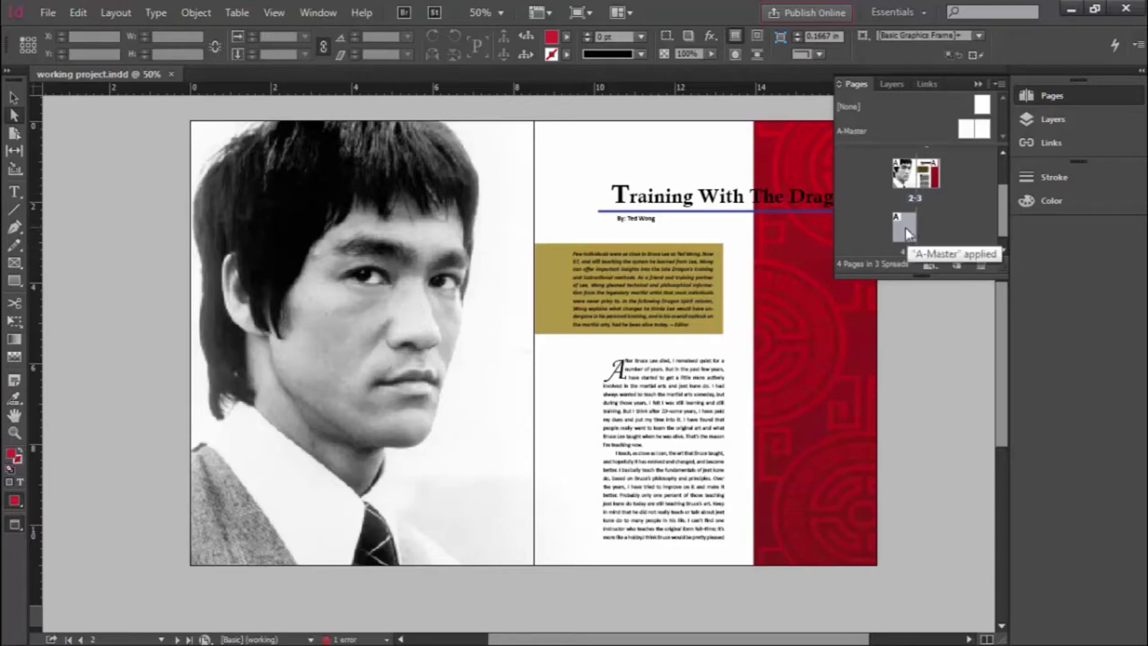
left_click(1065, 96)
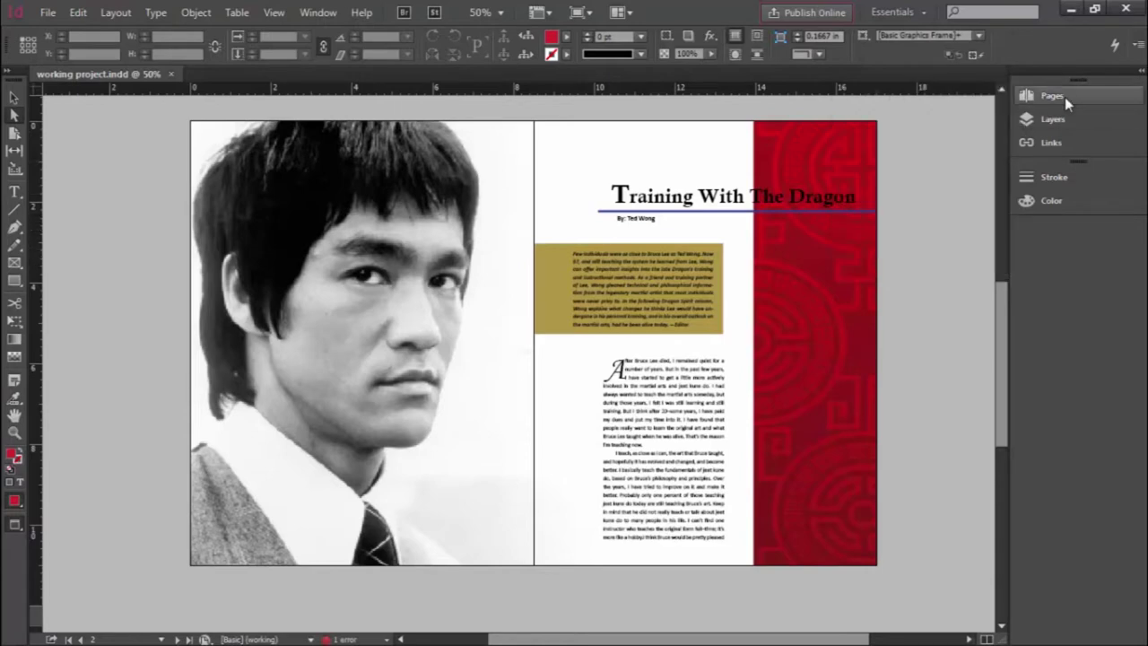
Step: Scroll back up to the spread and select the article's overset body text frame
scroll(1005, 363, "down", 3)
left_click_drag(1004, 363, 1006, 465)
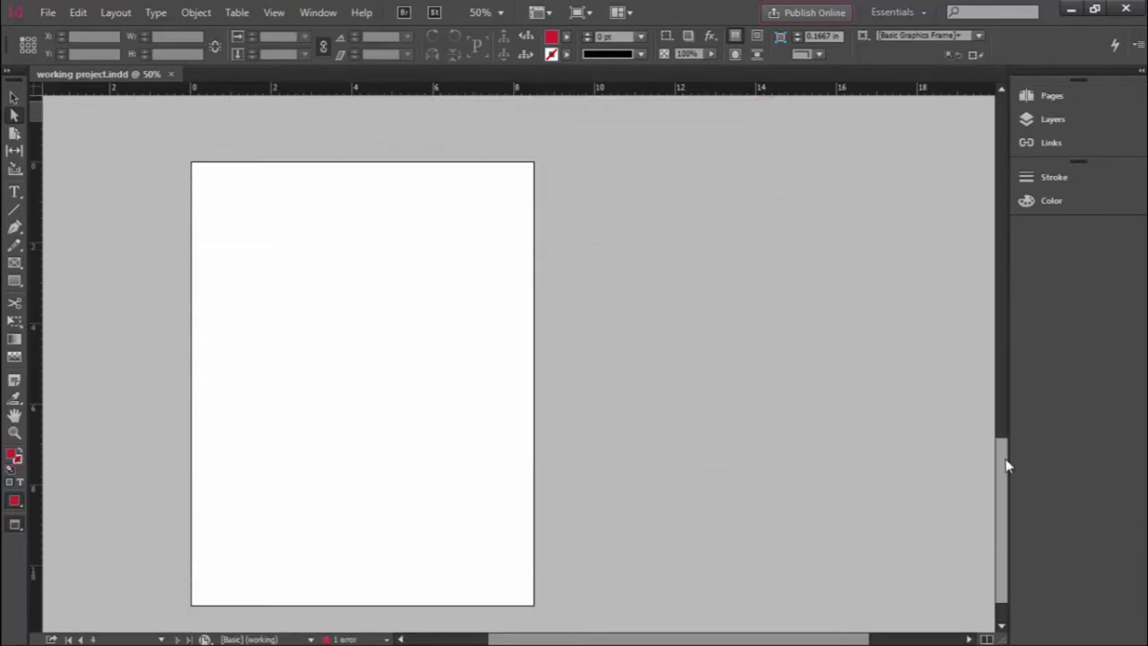
left_click_drag(1006, 466, 1006, 346)
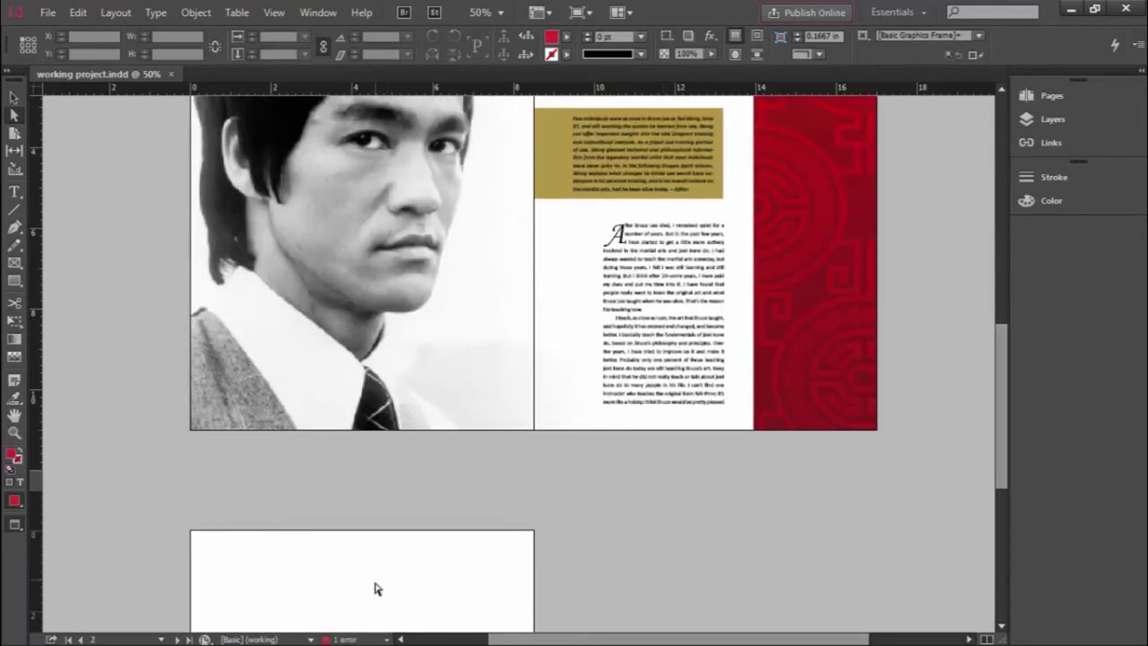
left_click(673, 296)
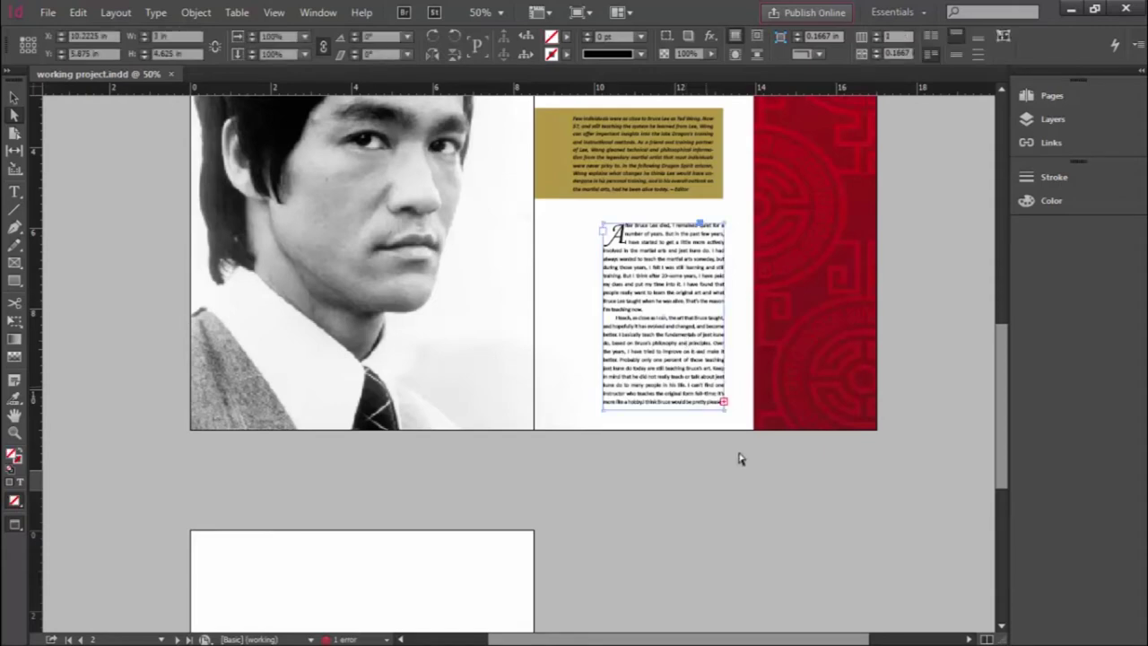
scroll(1003, 408, "down", 2)
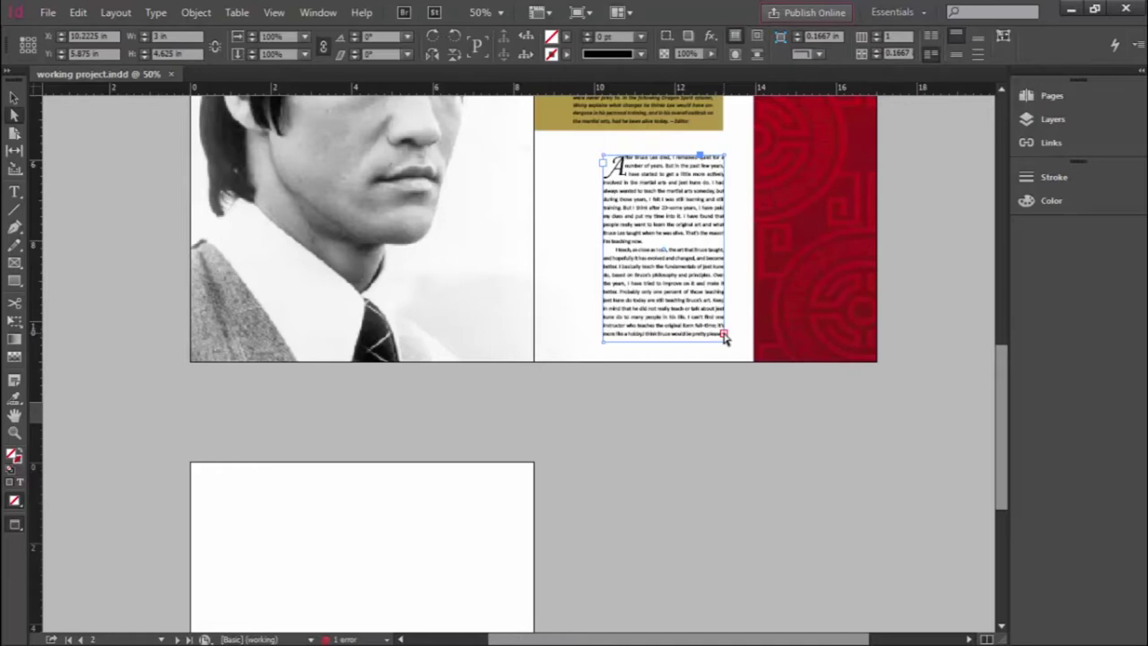
Step: Flow the overset text into a new frame on the left side of page 4
left_click(723, 336)
left_click(502, 470)
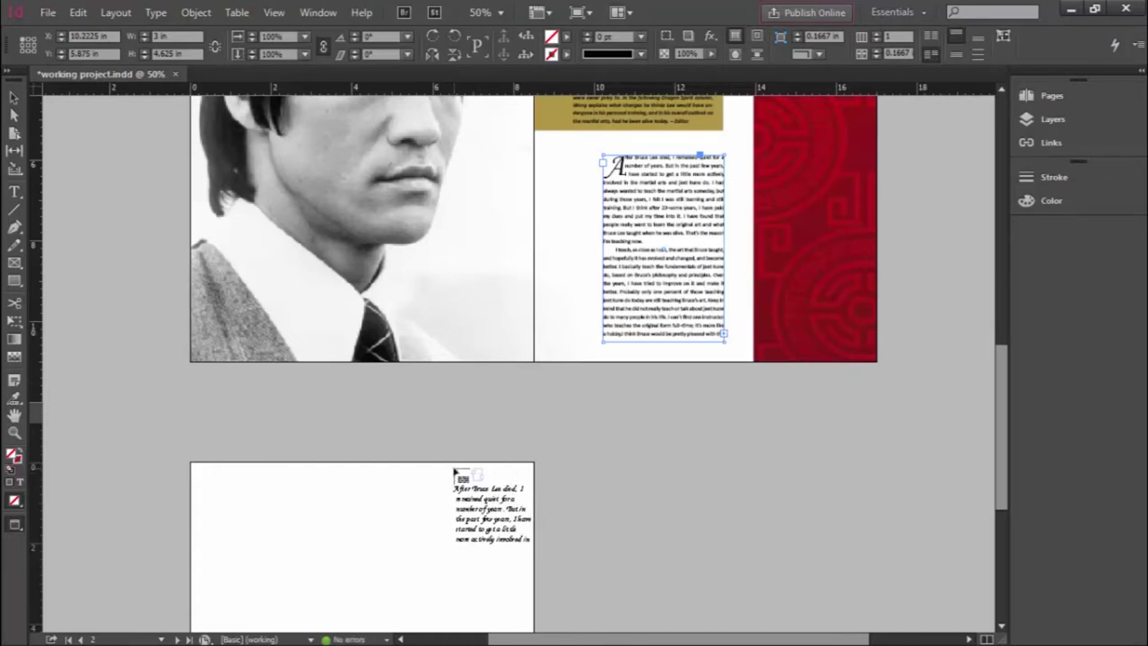
left_click_drag(455, 470, 377, 522)
scroll(275, 526, "down", 5)
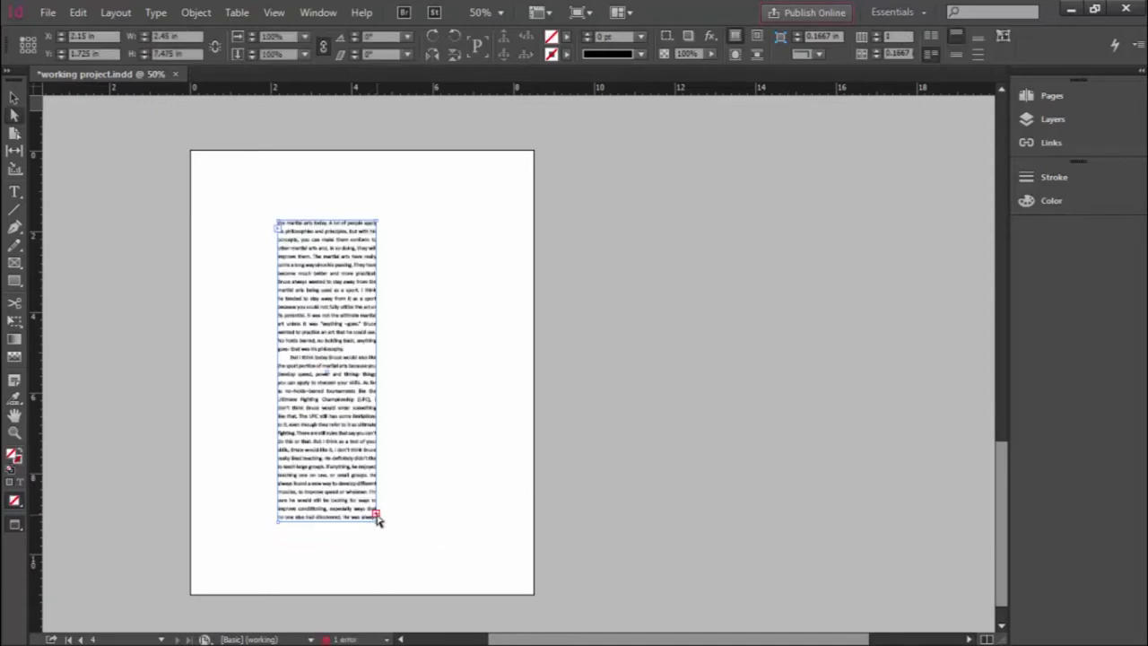
Step: Thread the remaining overflow into a second column frame on the right of page 4
left_click(377, 517)
left_click_drag(390, 220, 492, 523)
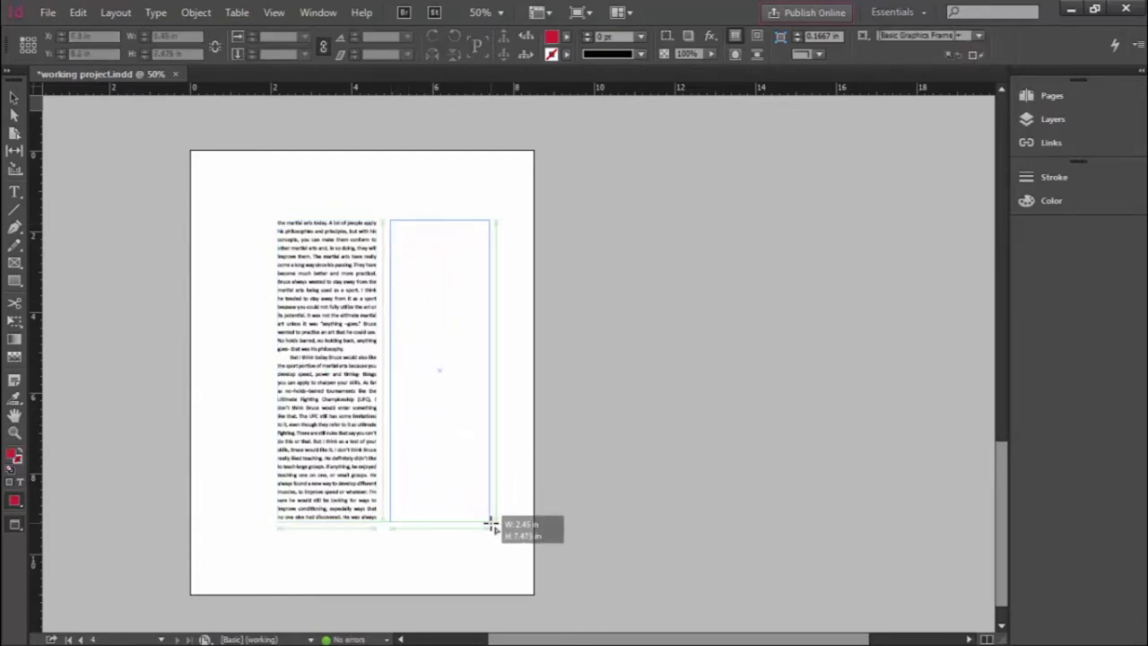
left_click_drag(491, 523, 490, 520)
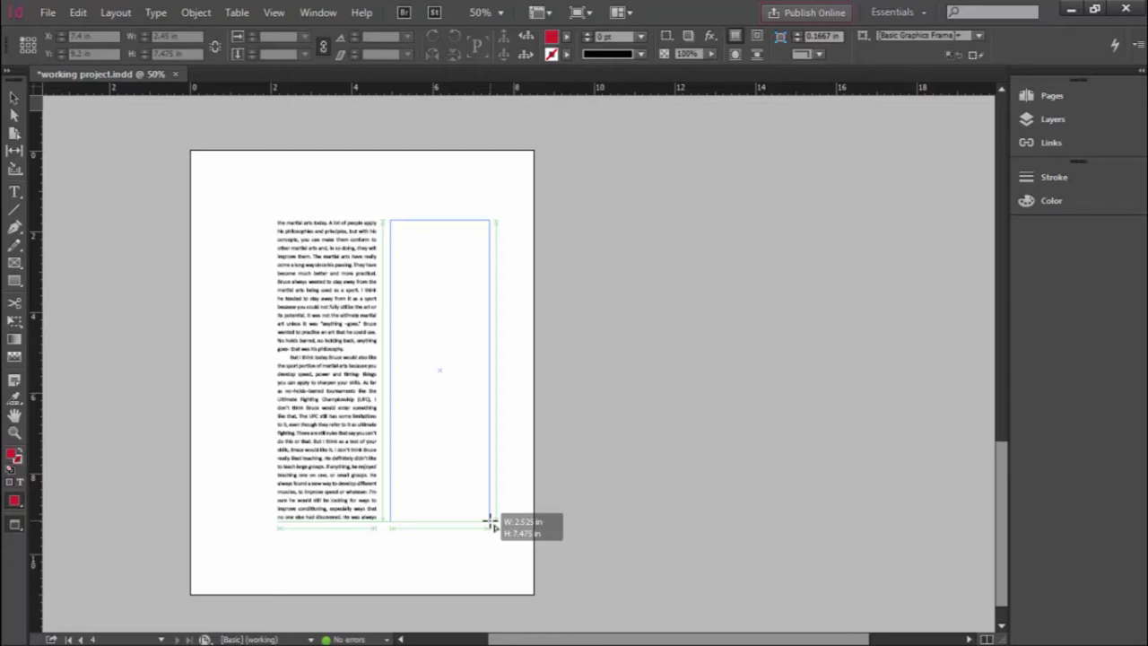
left_click_drag(491, 522, 492, 522)
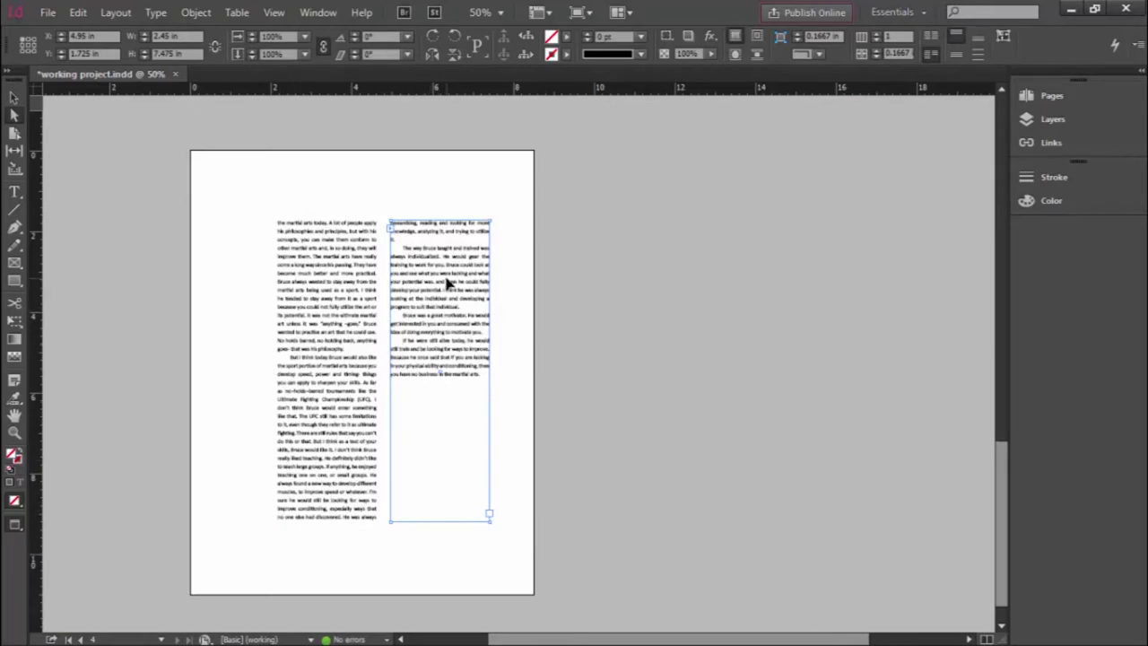
Step: Copy text from the left column and paste it at the end of the right column
double_click(321, 366)
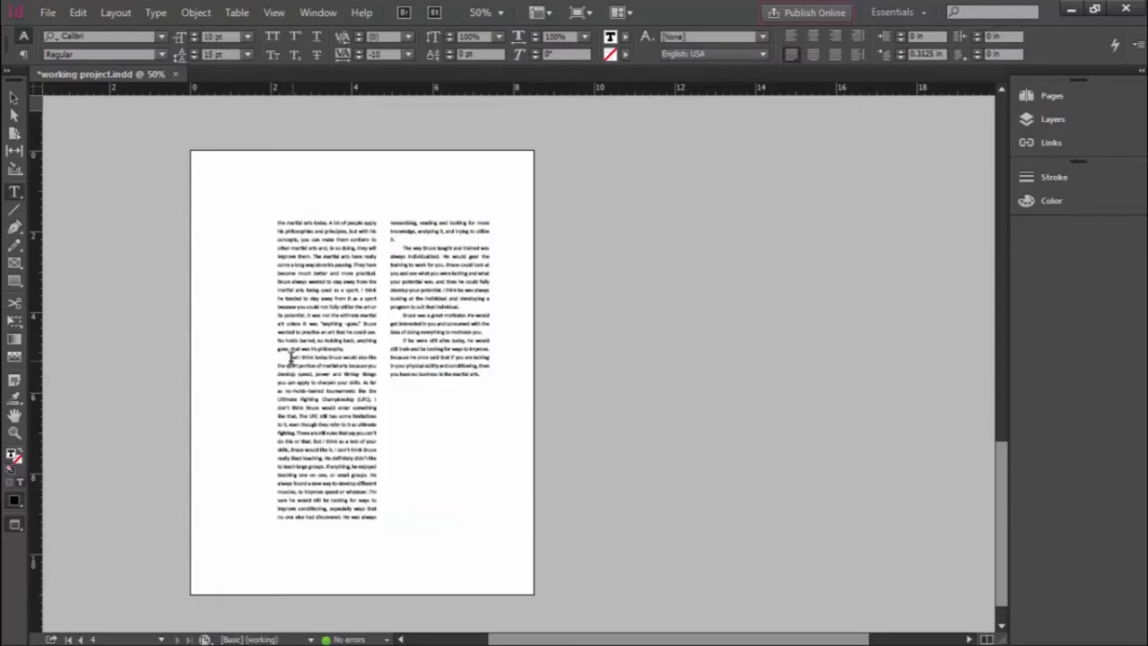
left_click_drag(292, 356, 491, 367)
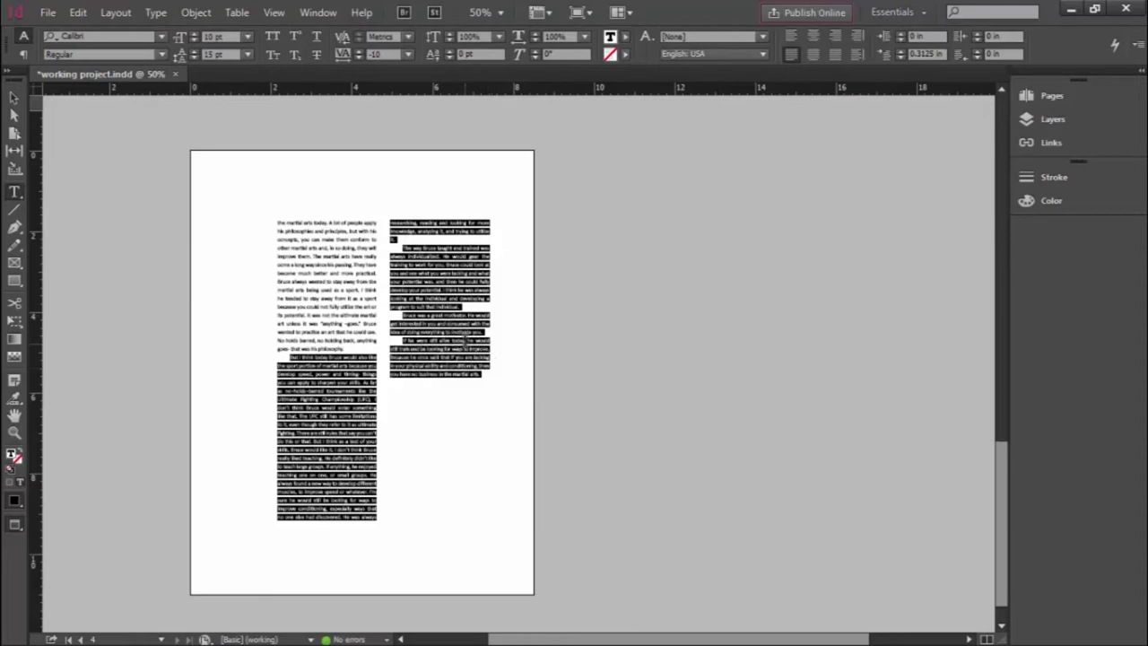
left_click(451, 387)
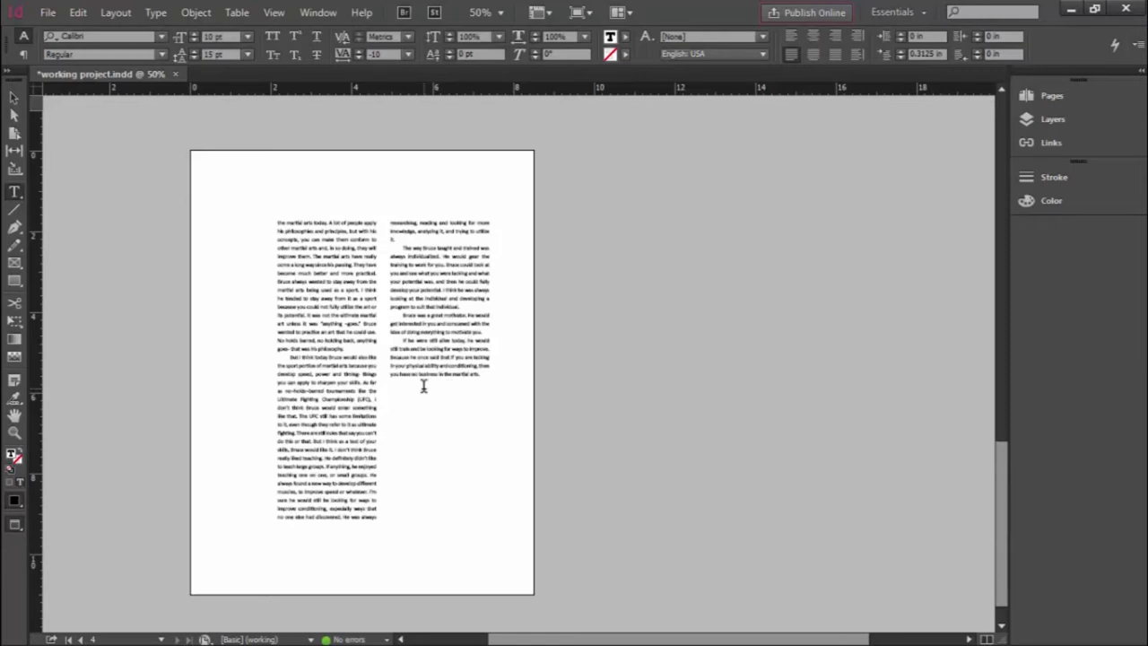
key("ctrl+v")
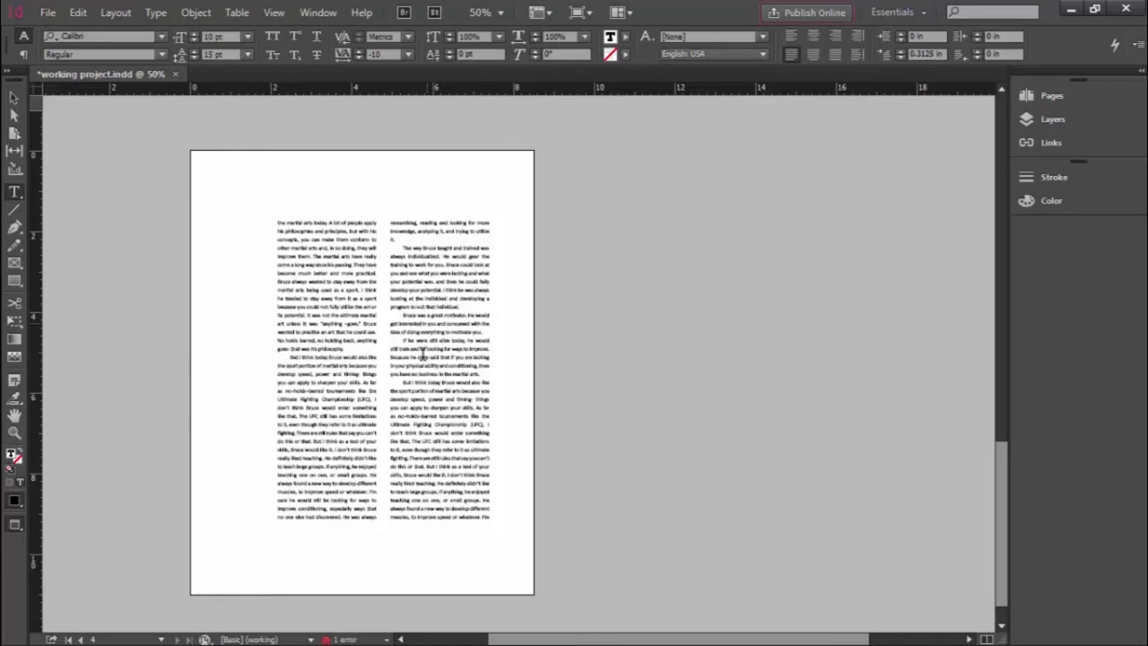
Step: Select the right column's last two paragraphs, starting before the motivator paragraph
left_click(401, 316)
key("ctrl+shift+Down")
key("ctrl+shift+Down")
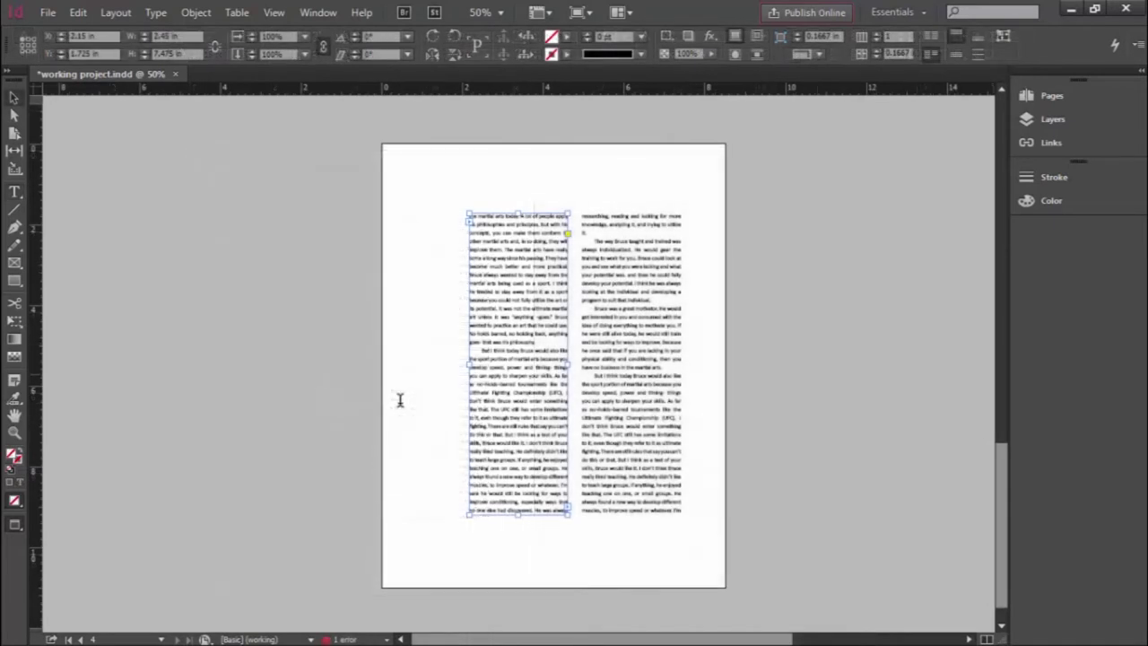
scroll(400, 400, "up", 1)
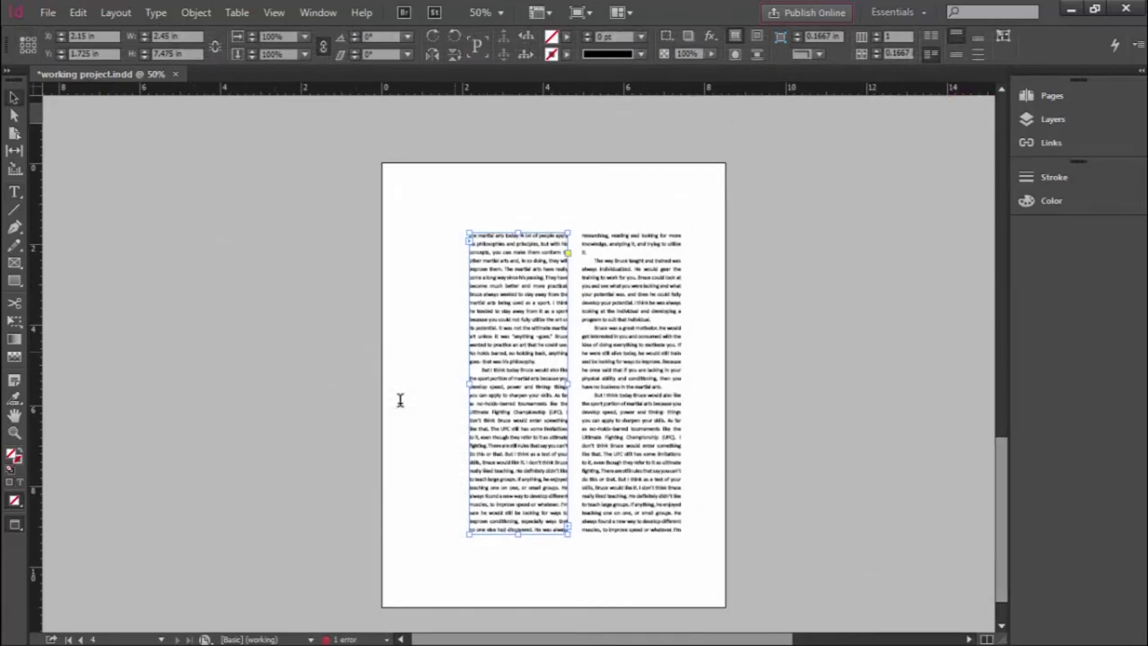
Step: Place the image nun-chucks.jpg with File > Place
left_click(400, 400)
key("alt")
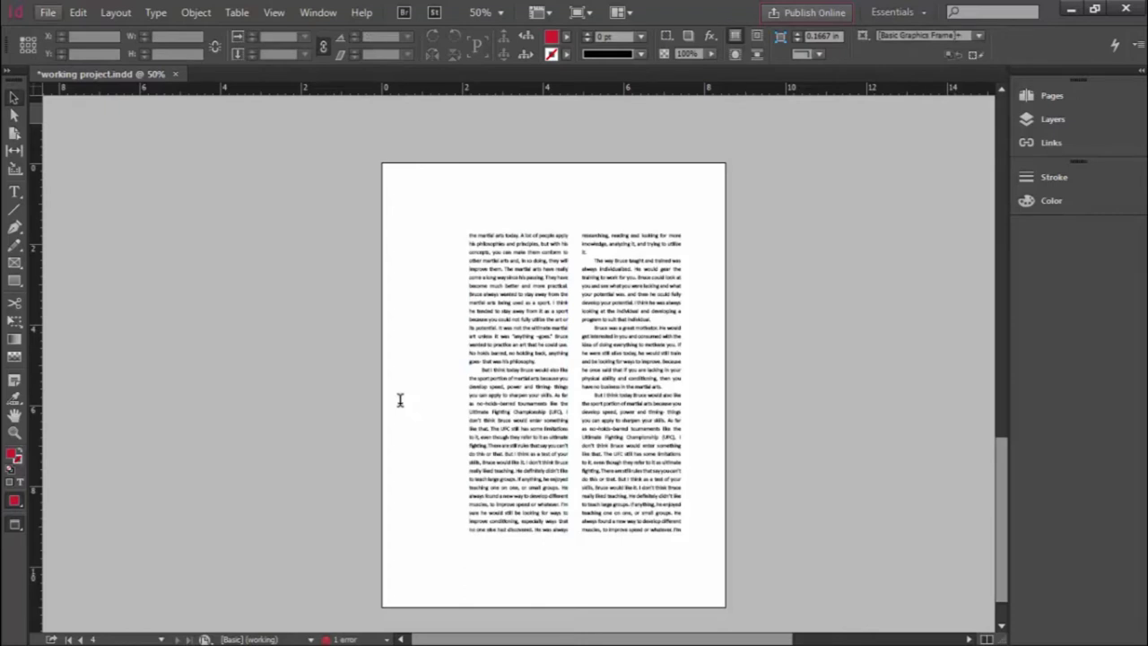
key("f")
key("Down")
key("Down")
key("Down")
key("Down")
key("Down")
key("Down")
key("Down")
key("Down")
key("Down")
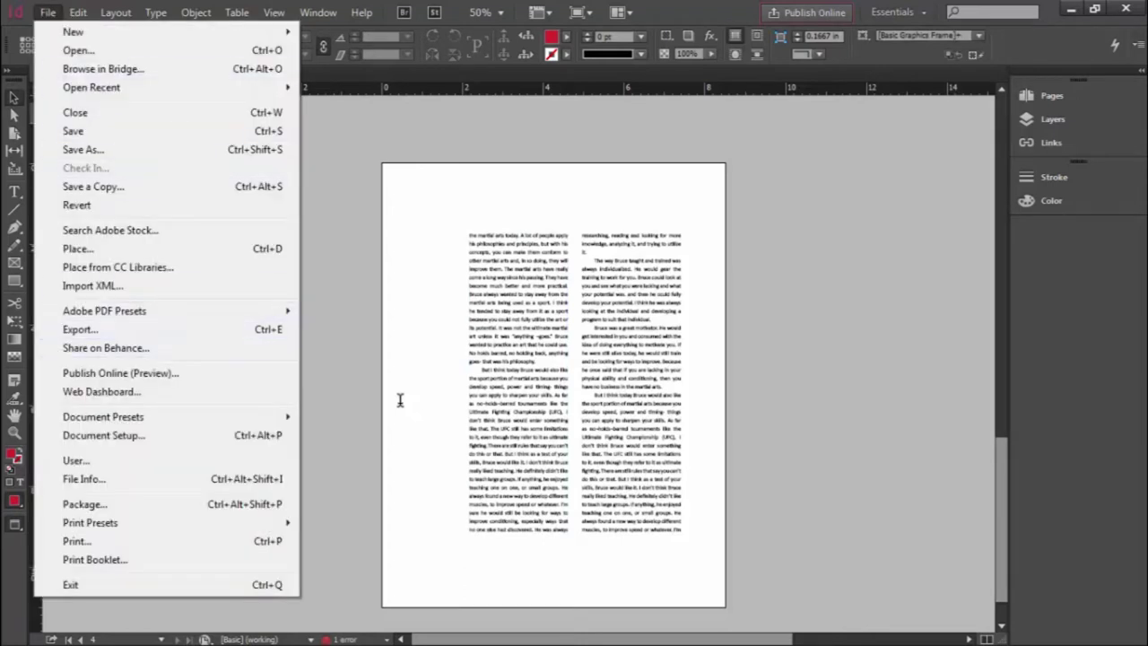
key("Up")
key("Up")
key("Up")
key("Down")
key("Down")
key("Down")
key("Down")
key("Down")
key("Down")
key("Down")
key("Up")
key("Up")
key("Return")
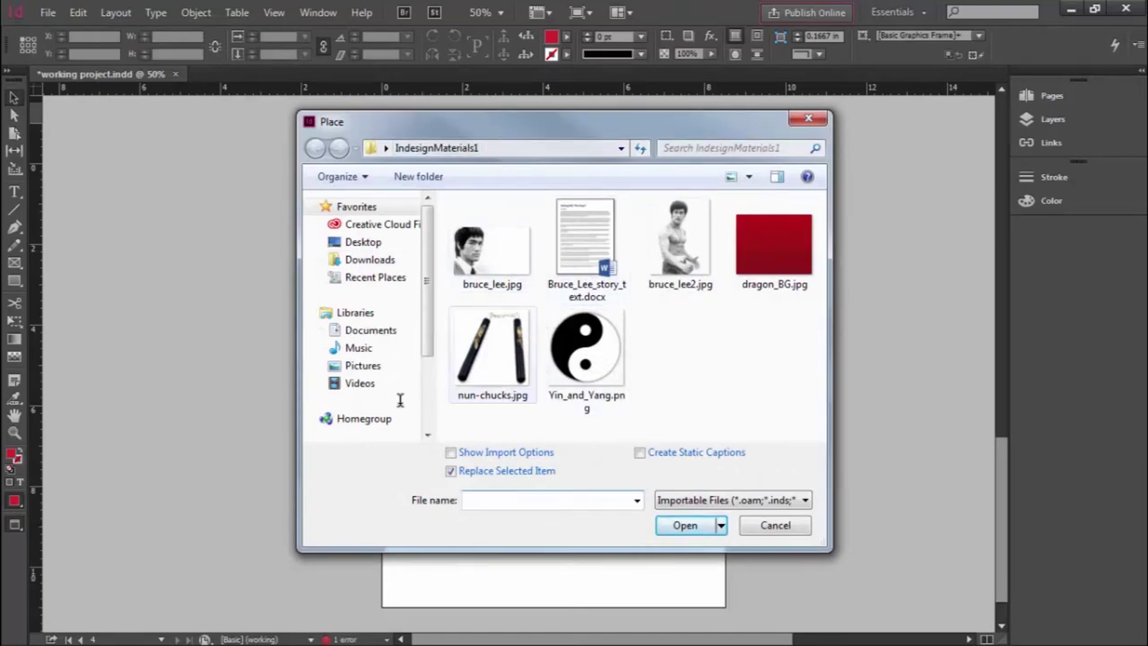
left_click(491, 350)
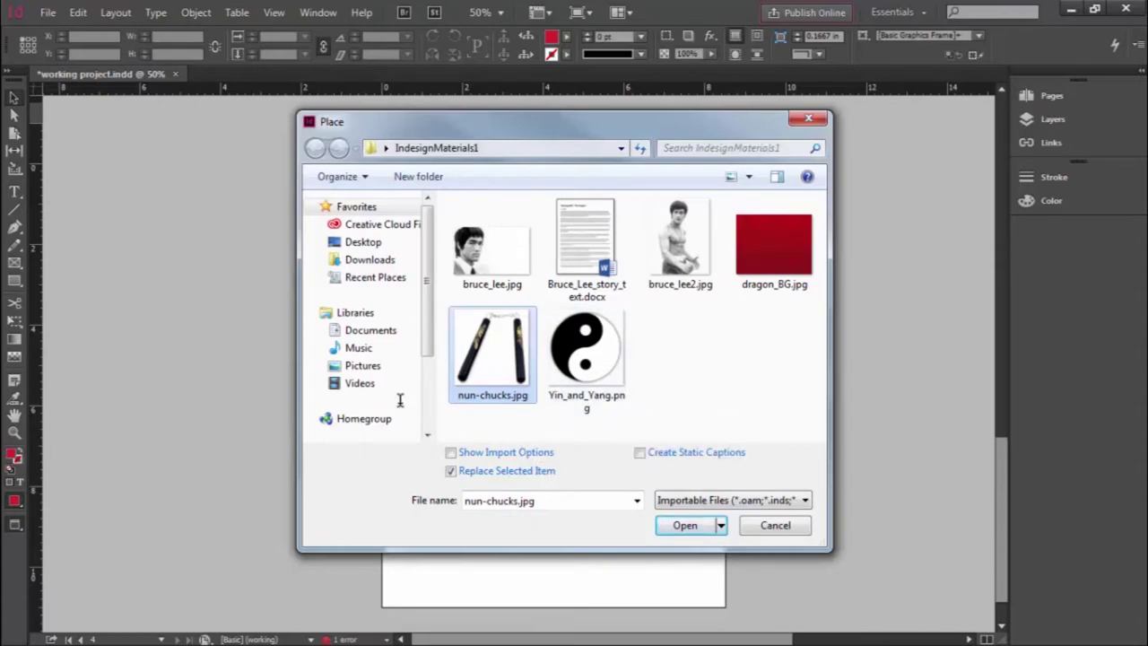
key("Return")
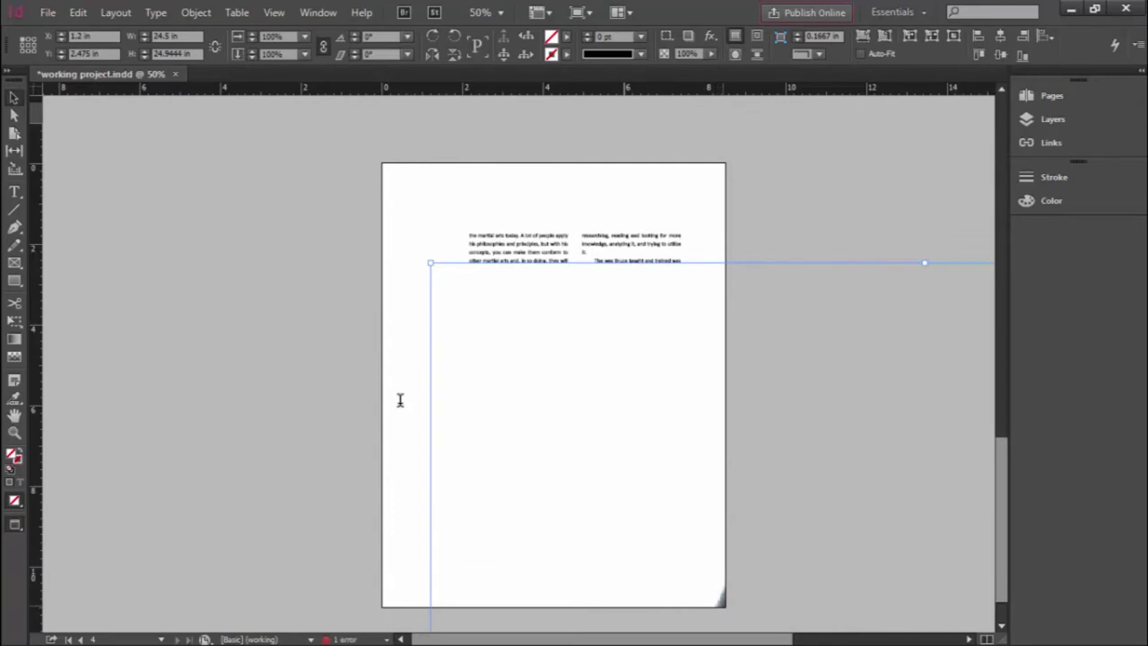
Step: Drag out a smaller frame for the nunchuck image and position it in the right column
key("ctrl+z")
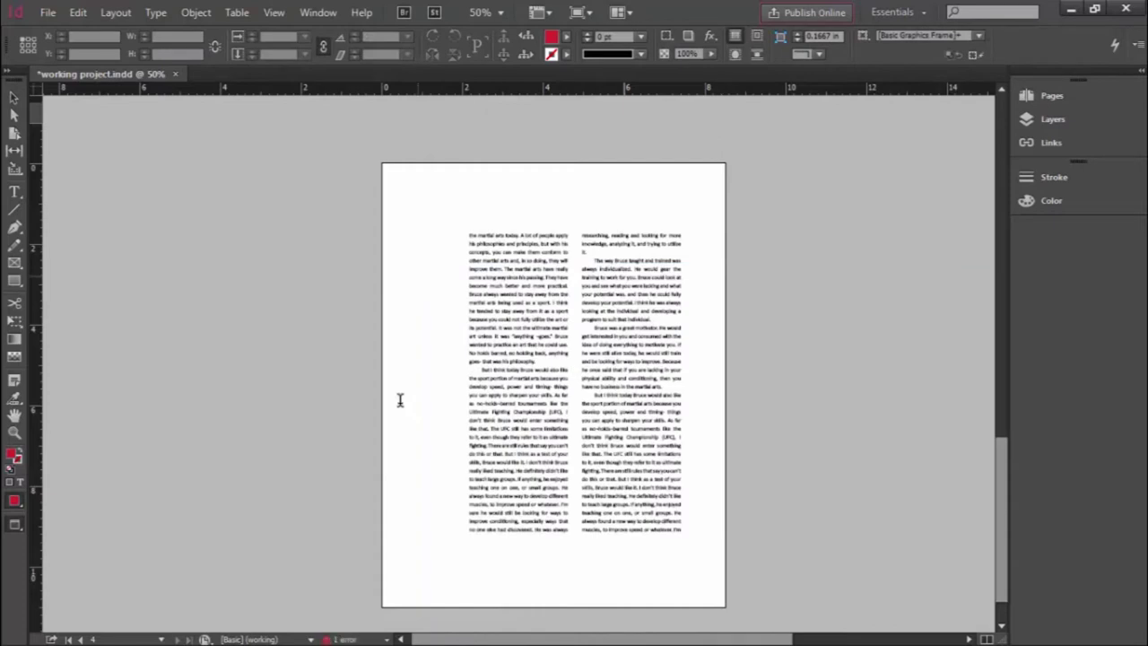
key("ctrl+shift+z")
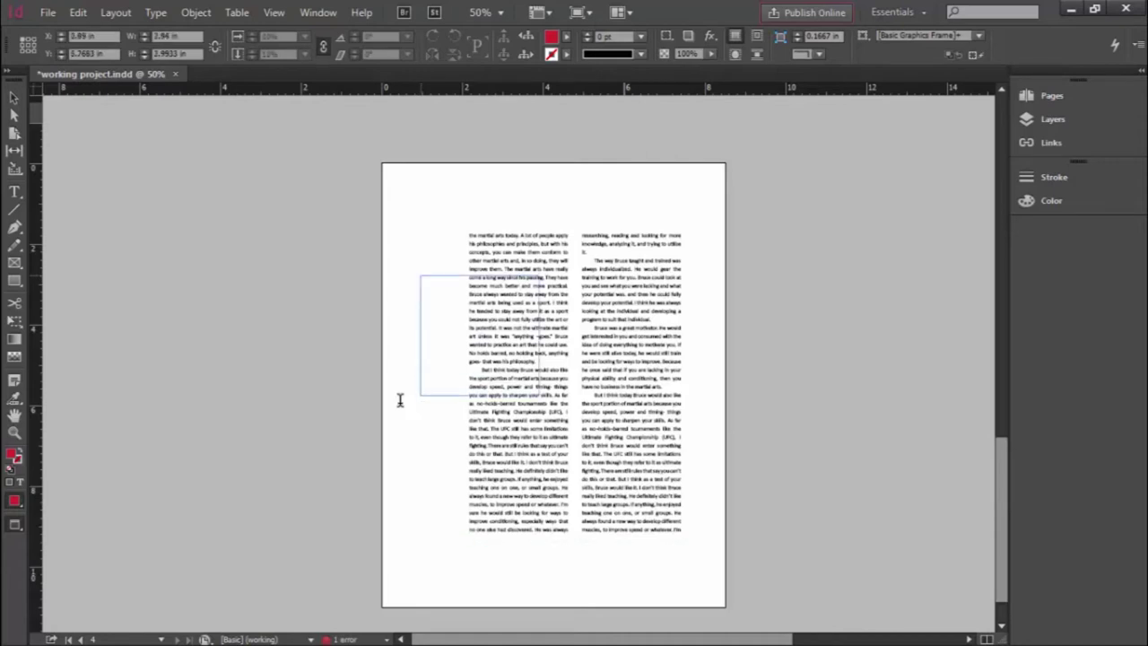
left_click_drag(548, 405, 528, 385)
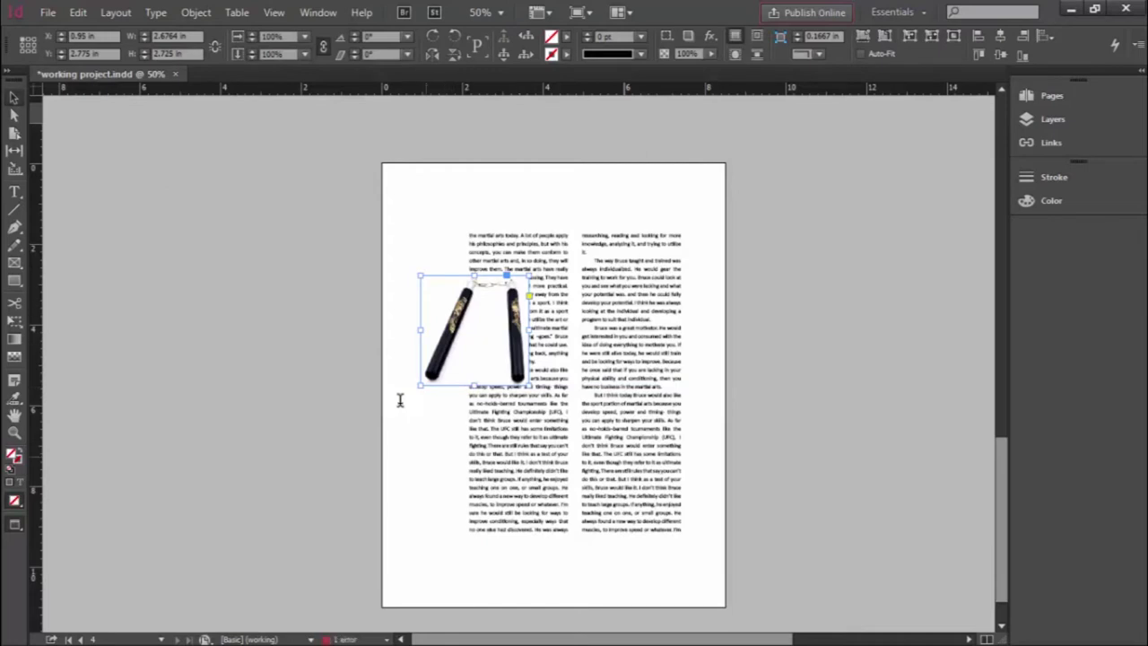
left_click(400, 400)
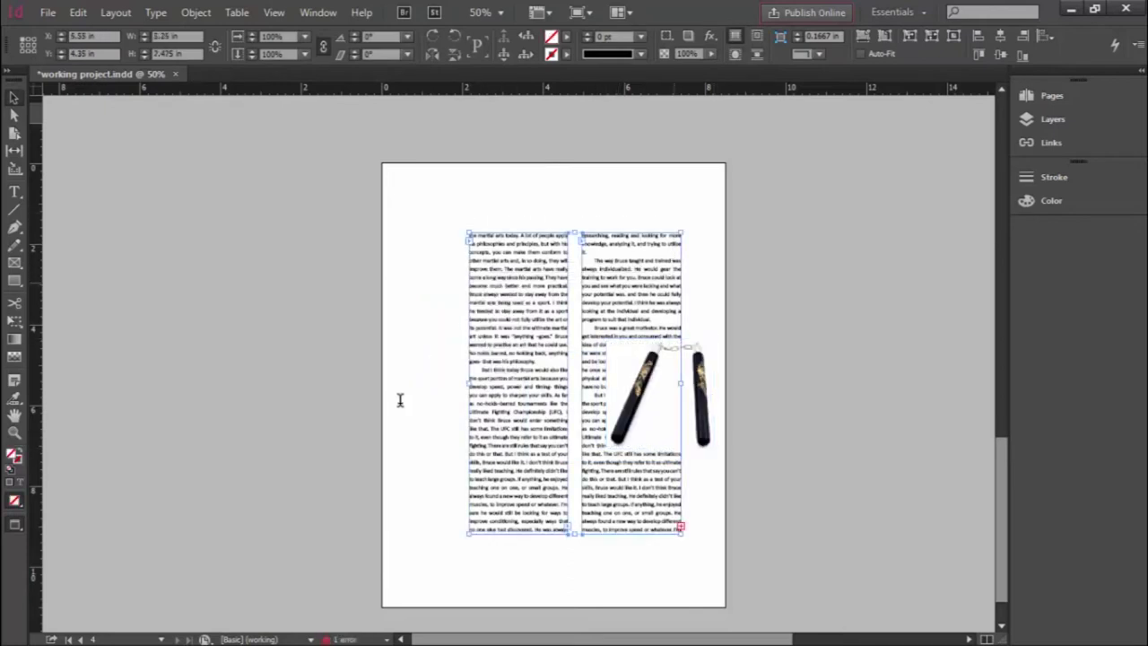
key("ctrl+z")
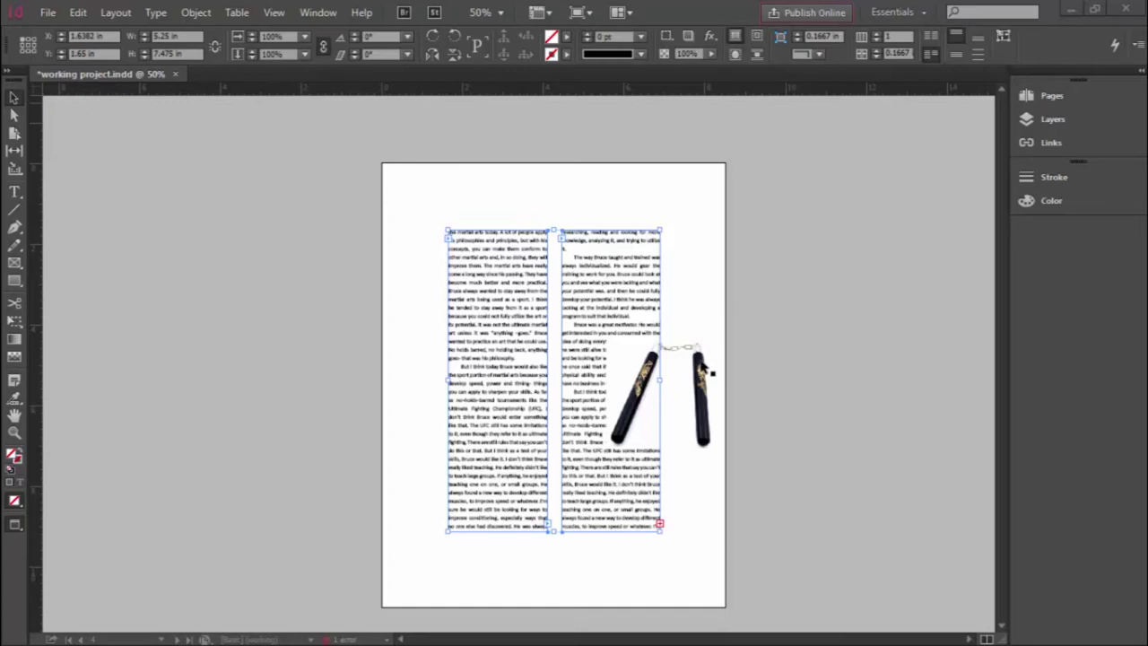
left_click(708, 369)
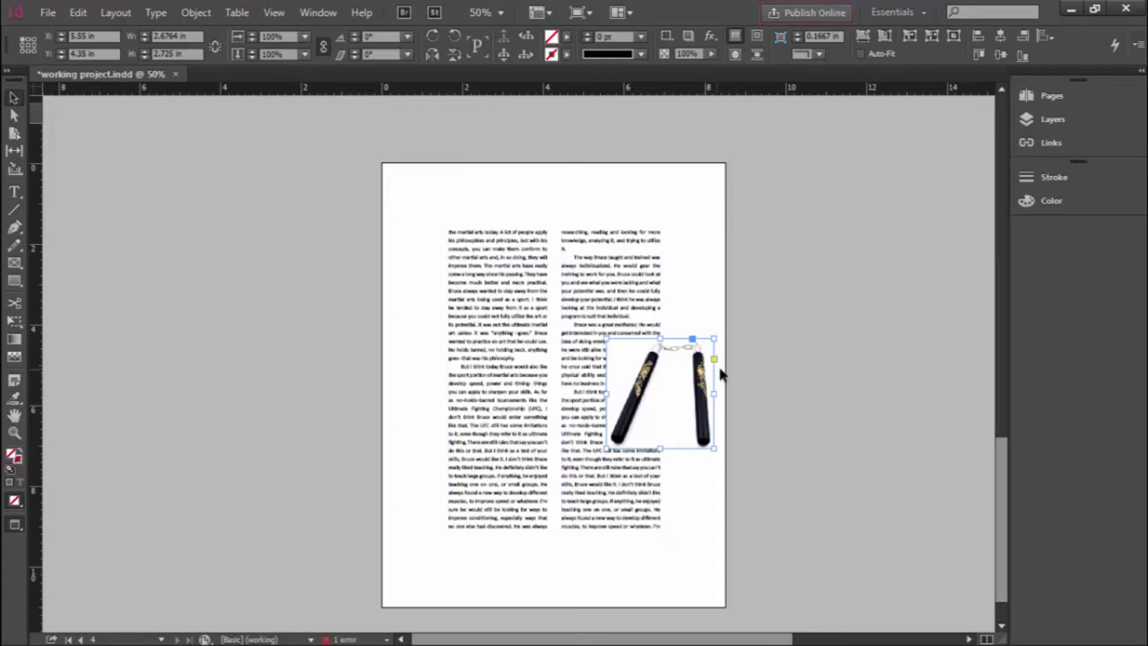
Step: Send the nunchuck image to the back with Arrange > Send to Back
right_click(697, 364)
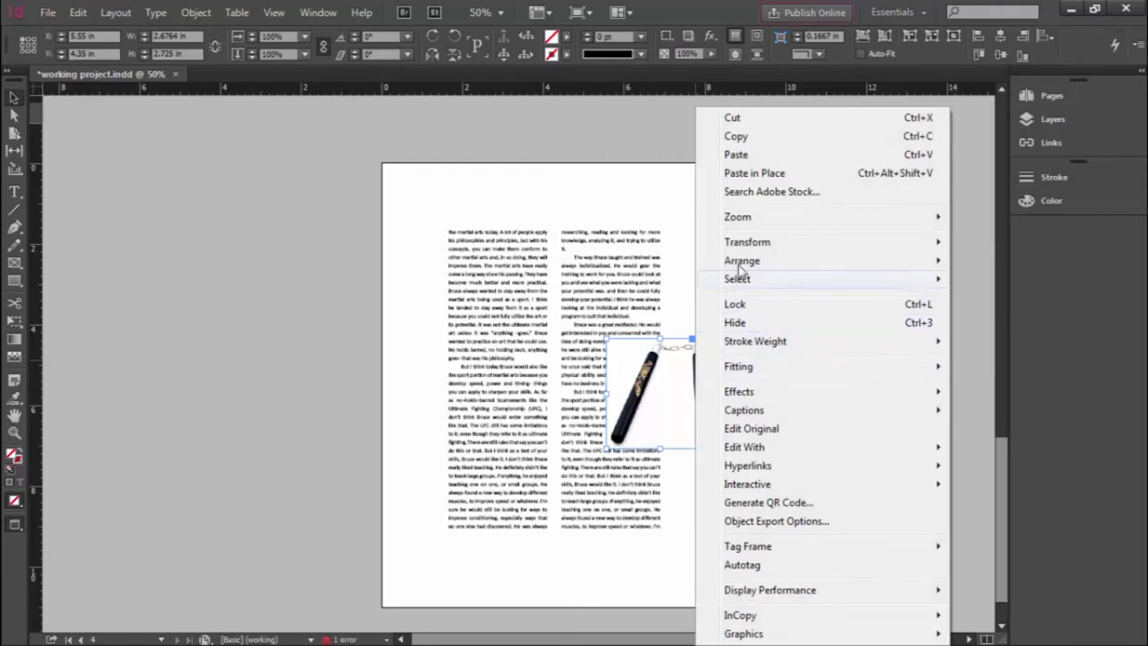
mouse_move(743, 266)
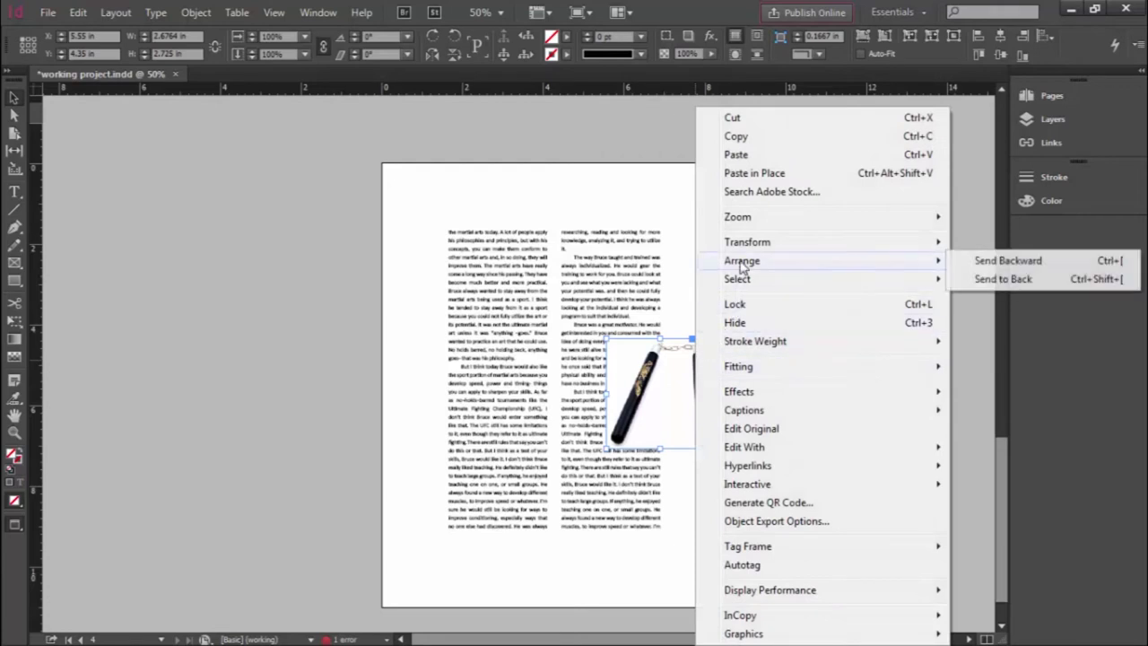
left_click(1004, 279)
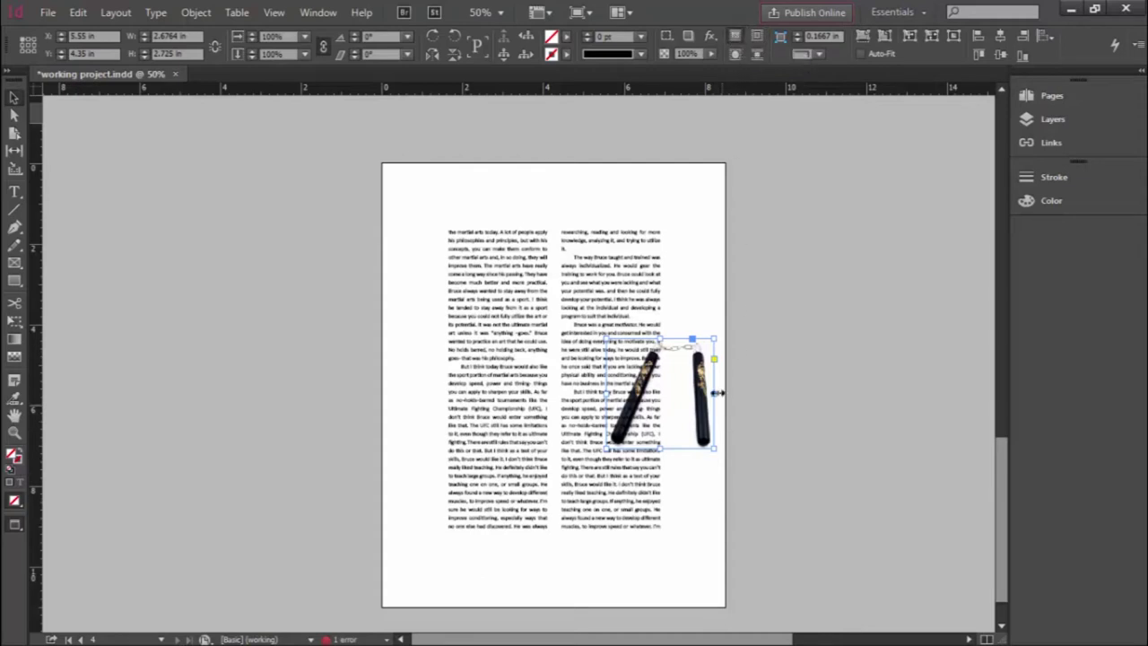
Step: Apply Wrap Around Bounding Box to the nunchuck image
left_click(650, 302)
left_click(705, 378)
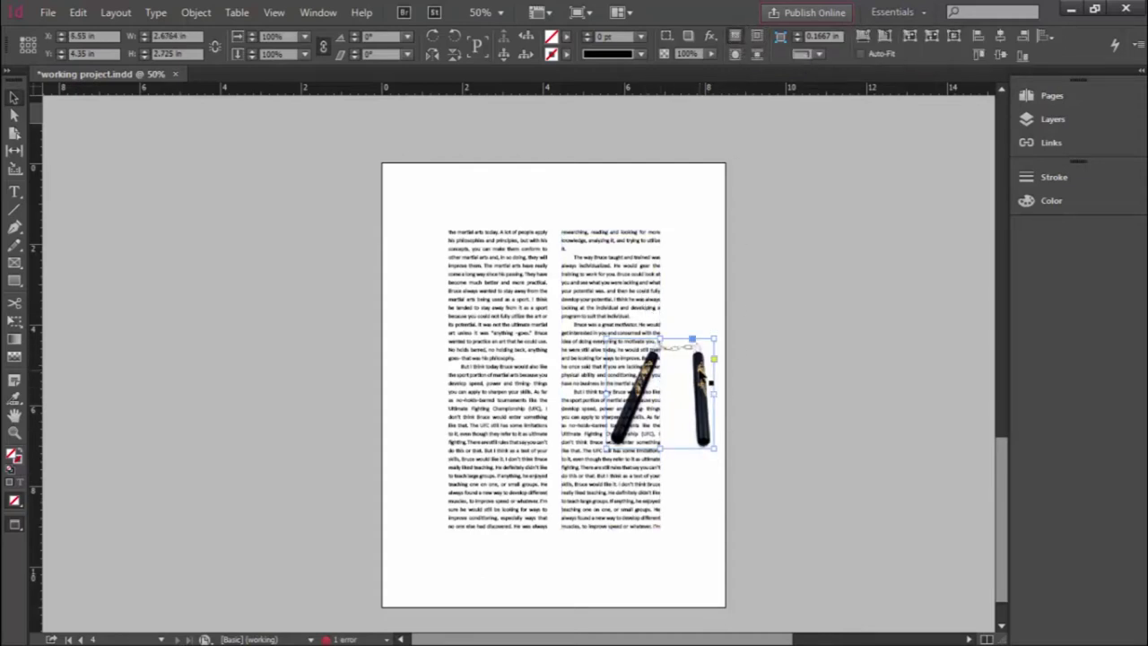
left_click(758, 37)
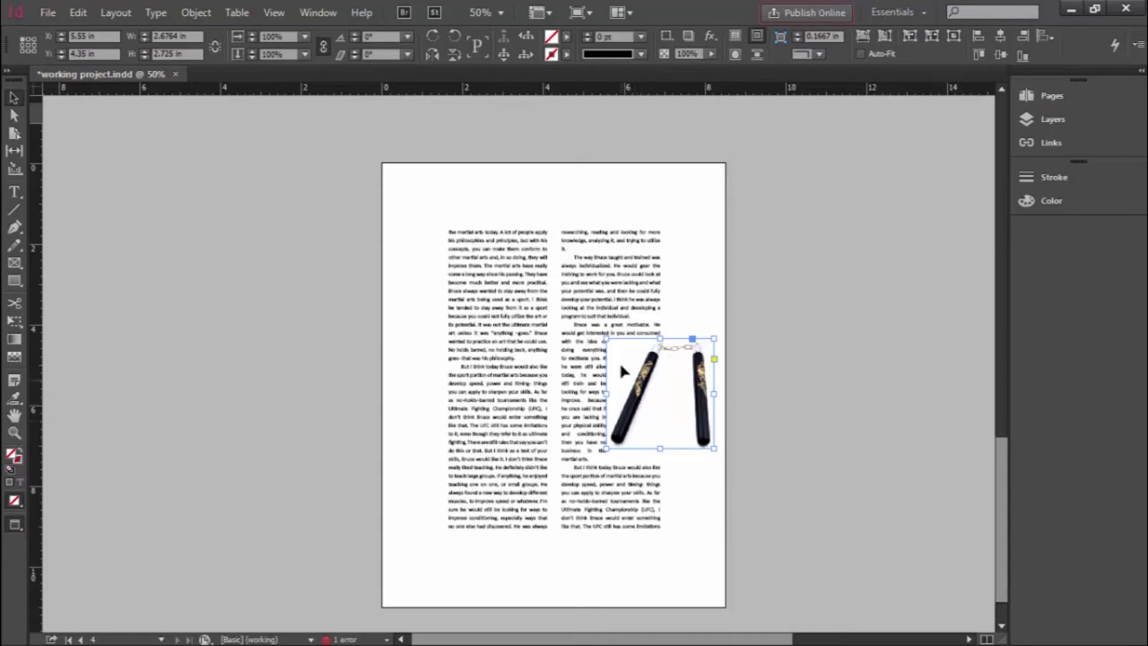
Step: Resize the nunchuck image frame to about 2.56 × 2.61 in, scaling the image to about 76%
left_click_drag(607, 448, 632, 437)
double_click(632, 437)
left_click_drag(605, 449, 633, 422)
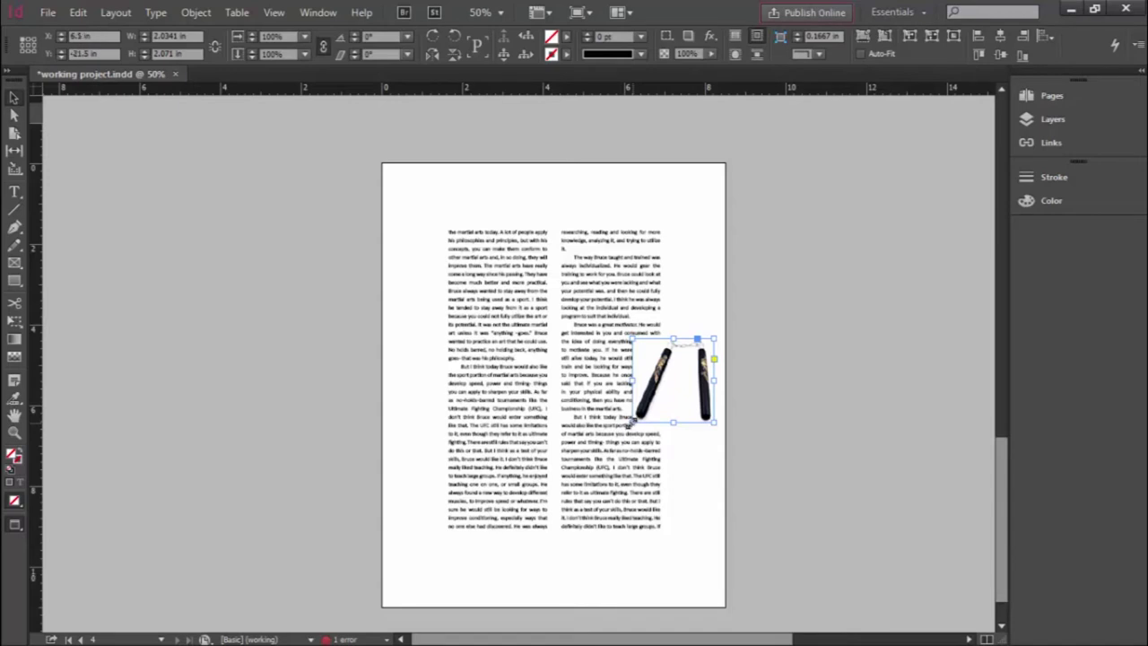
left_click_drag(632, 419, 613, 439)
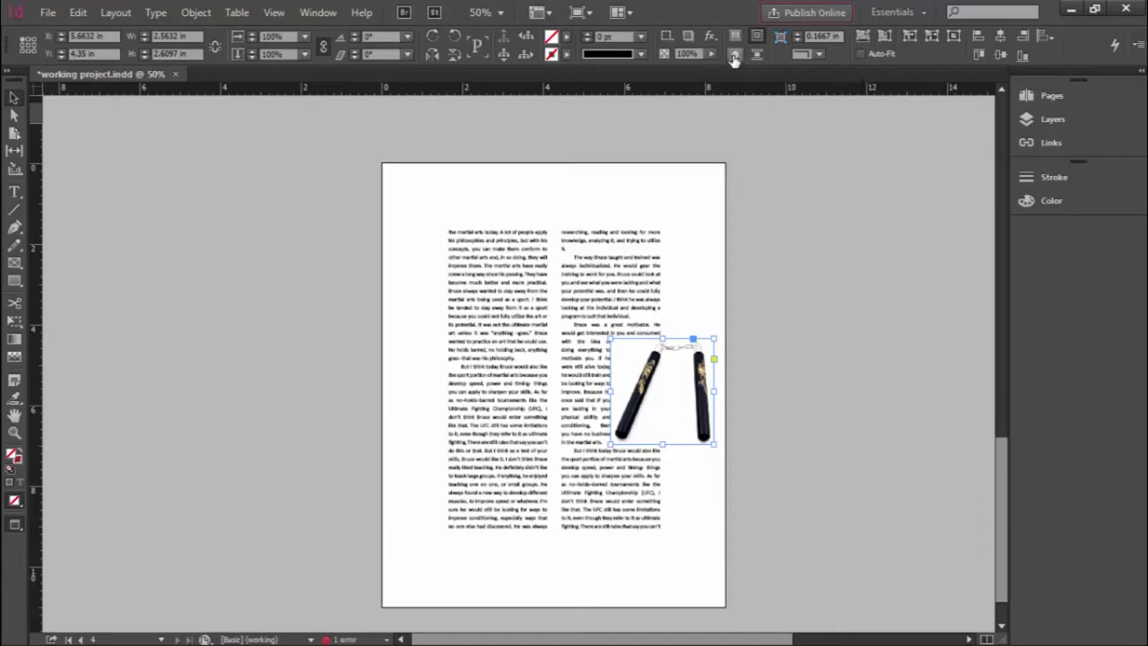
Step: Open Window > Text Wrap and dock the Text Wrap panel beneath Color
left_click(734, 55)
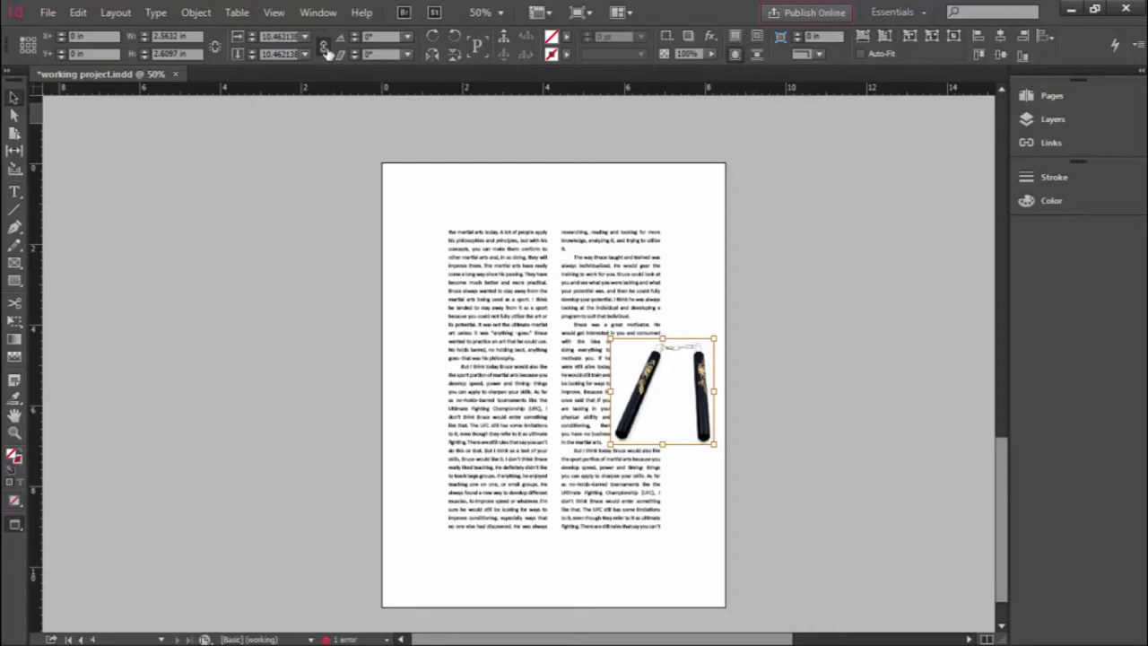
left_click(318, 12)
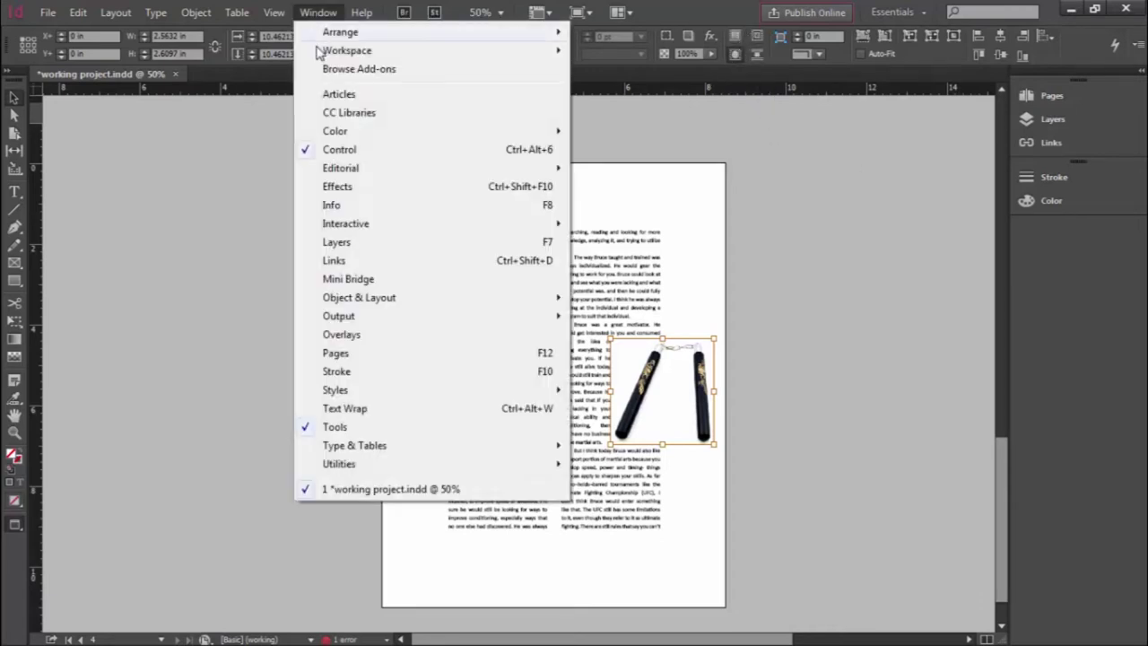
left_click(344, 410)
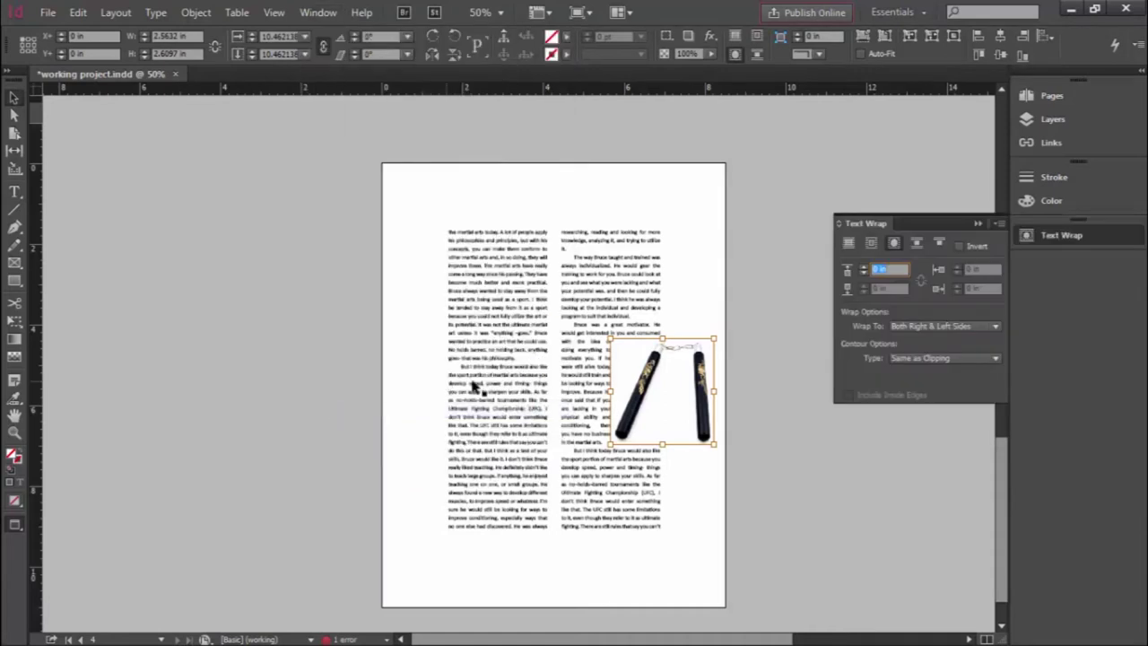
left_click_drag(1043, 237, 824, 226)
left_click(824, 226)
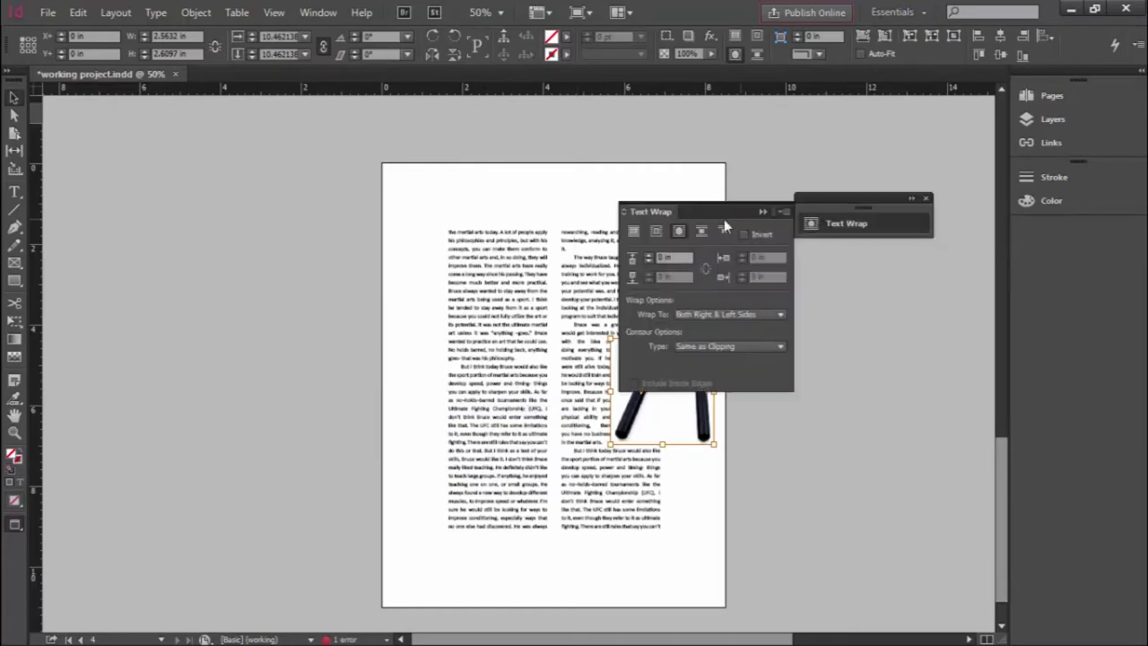
left_click(823, 227)
left_click_drag(823, 227, 1030, 250)
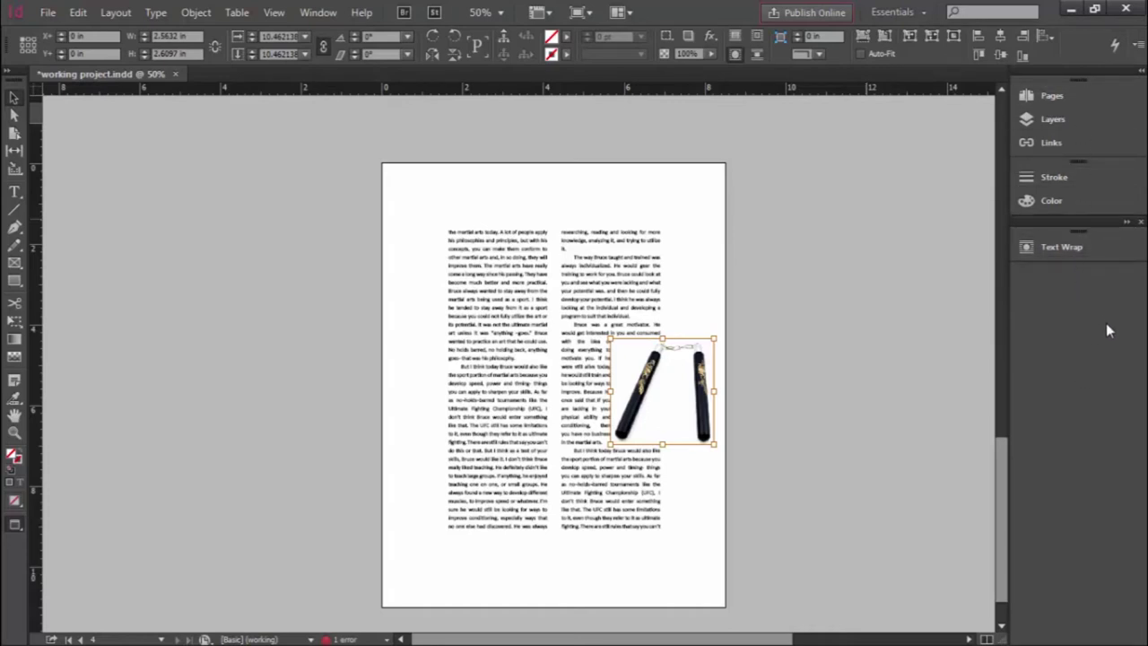
Step: Expand the docked Text Wrap panel and select the nunchuck image frame to show its wrap settings
left_click(1080, 252)
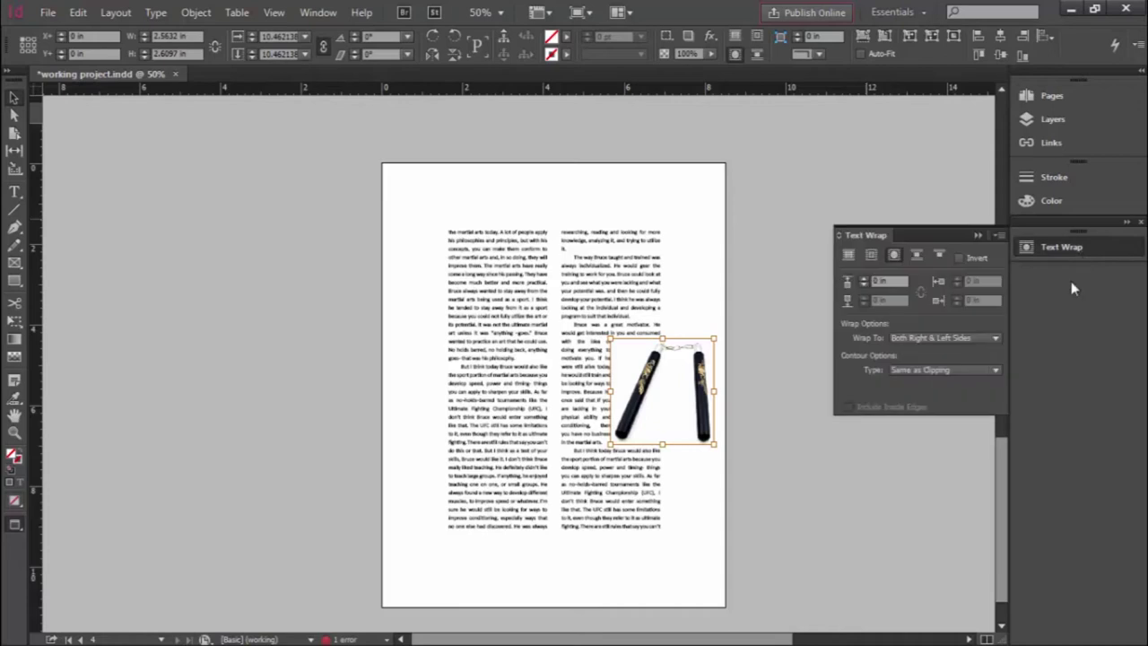
left_click(731, 330)
left_click(693, 378)
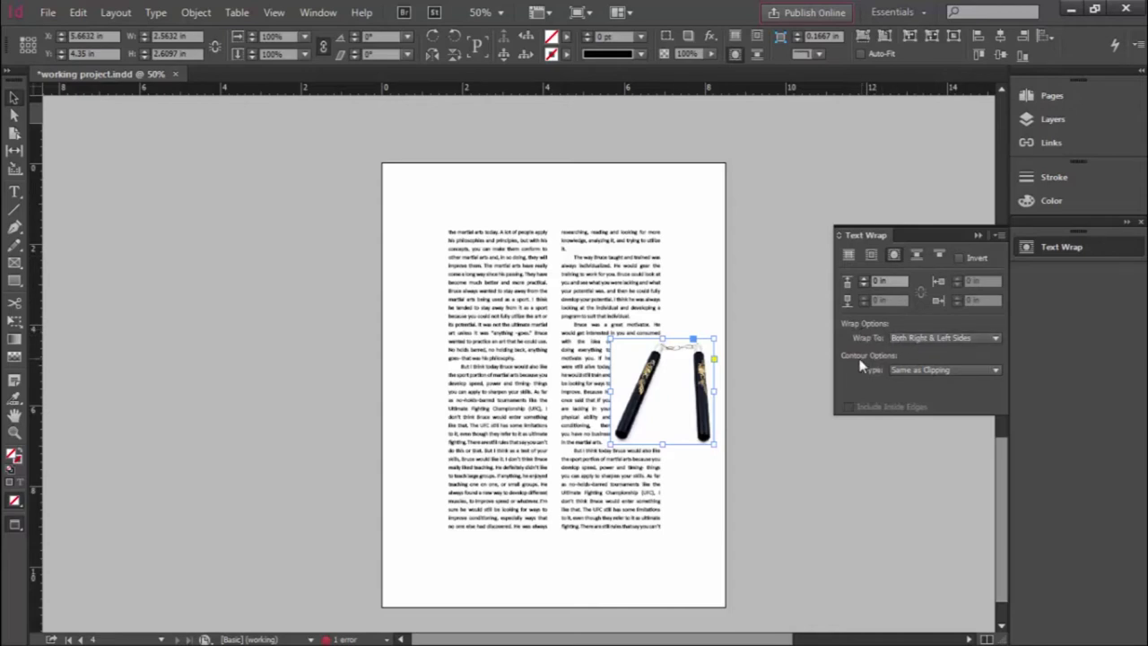
Step: Switch the nunchuck image's wrap contour type to Bounding Box, then show the contour types again
left_click(995, 370)
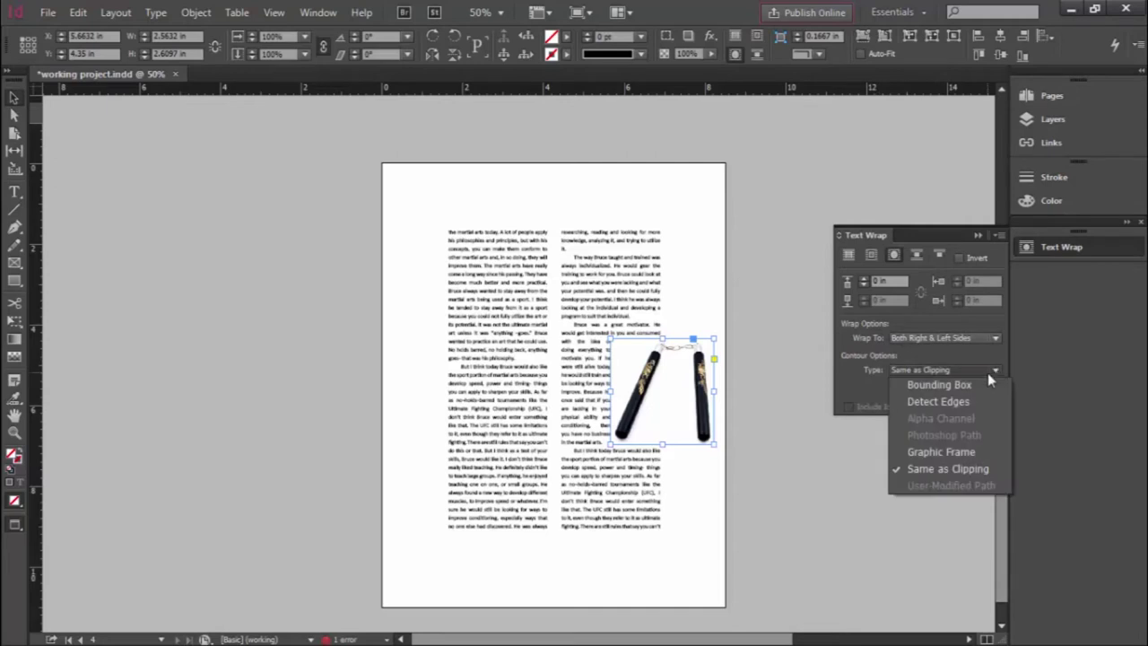
left_click(944, 387)
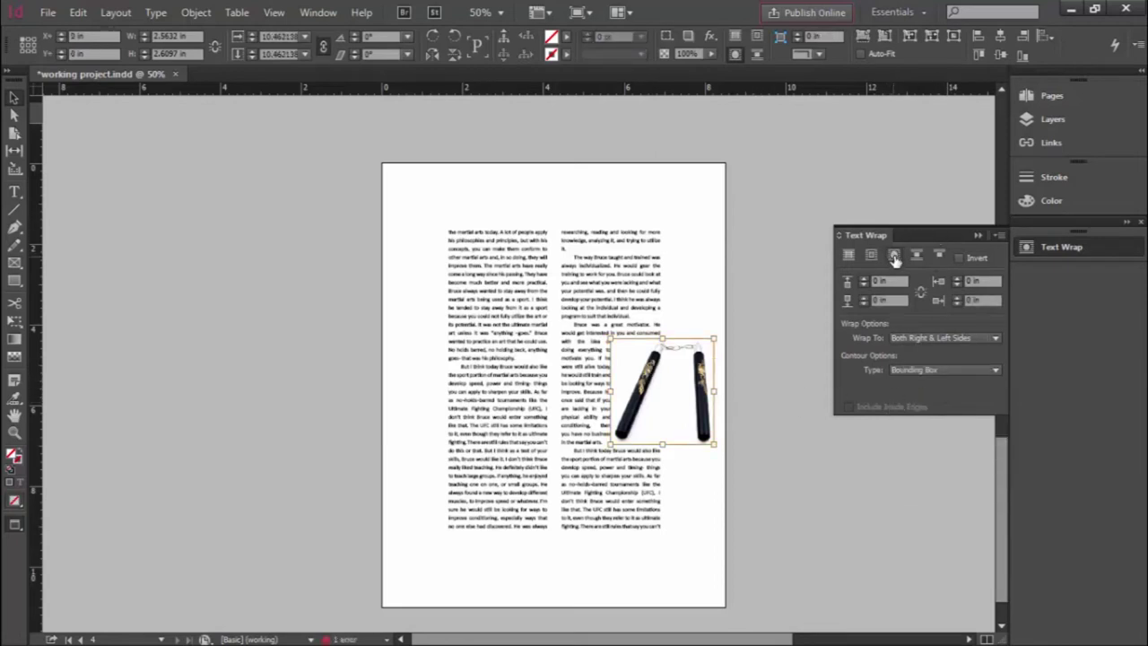
left_click(995, 370)
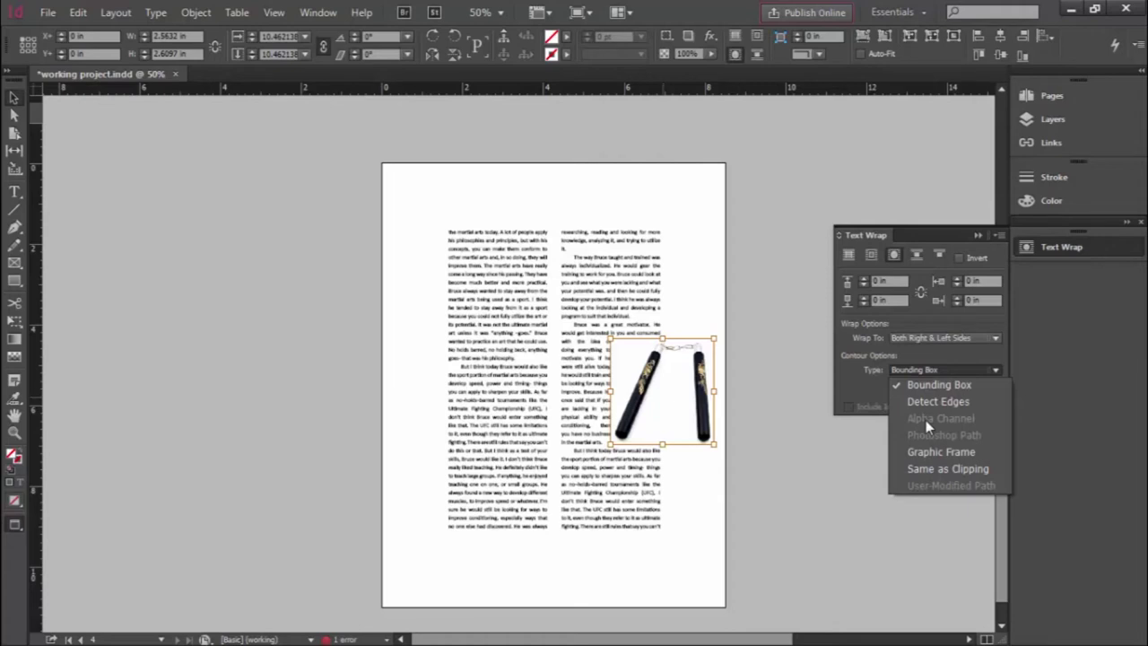
Step: Apply Detect Edges as the nunchuck wrap contour and view the page at 100%
key("Down")
key("Down")
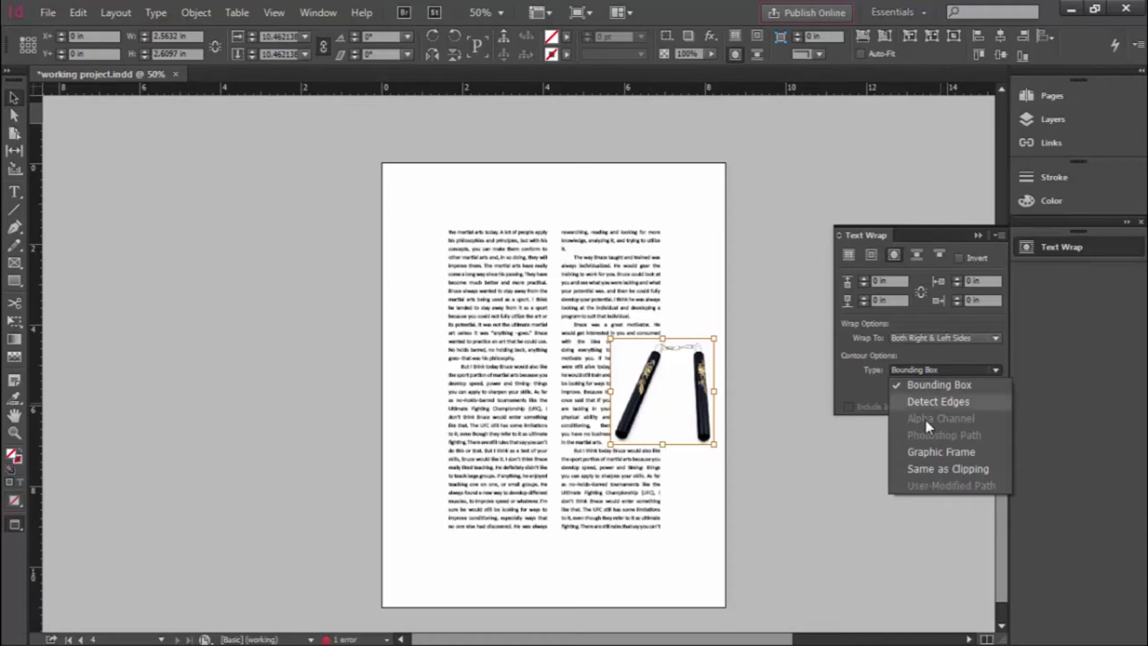
key("Return")
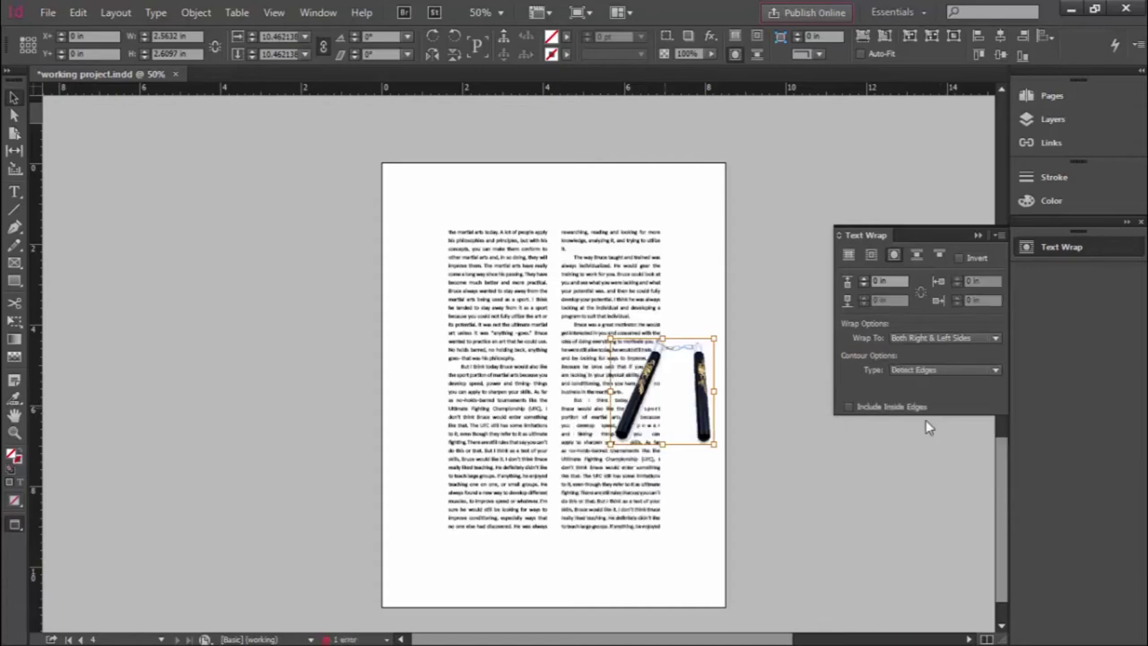
key("ctrl+1")
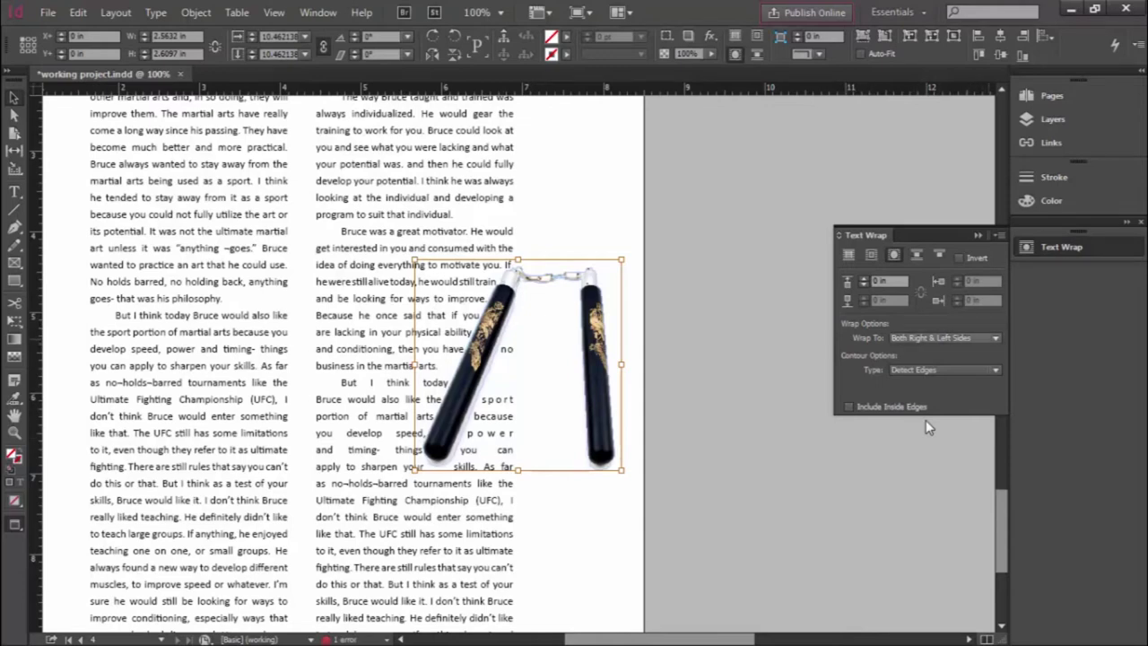
Step: Bring up the Wrap To side choices for the nunchuck image's text wrap
key("alt+Down")
key("Down")
key("Down")
Step: Set the nunchuck image's Wrap To option to Largest Area
key("Up")
key("Down")
key("Down")
key("Down")
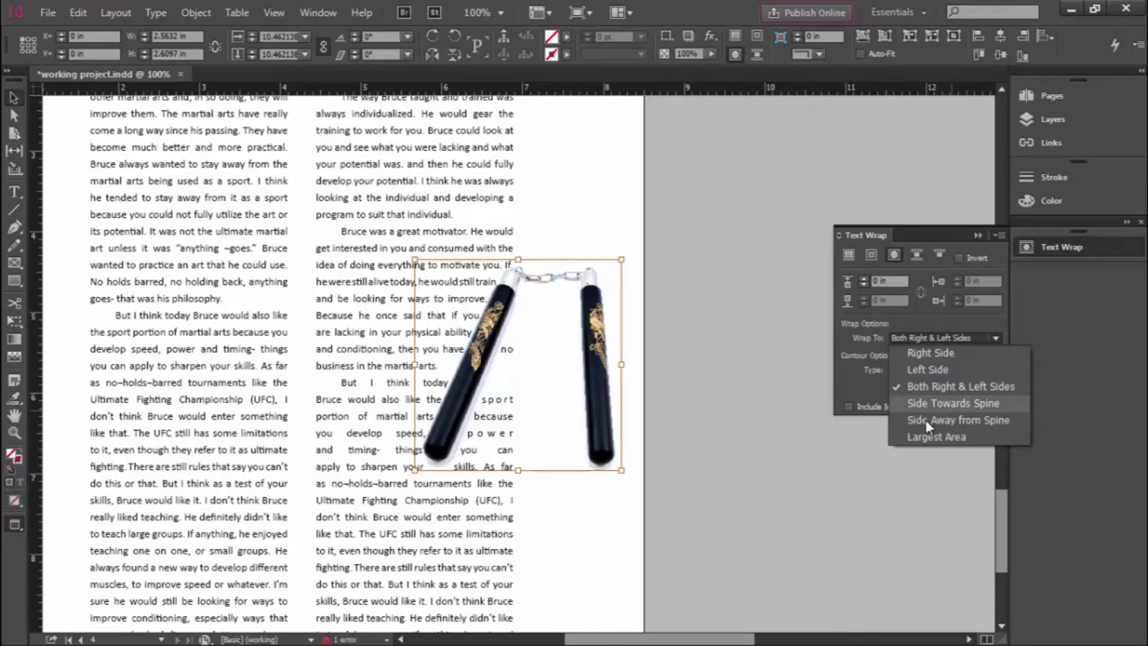
key("Down")
key("Down")
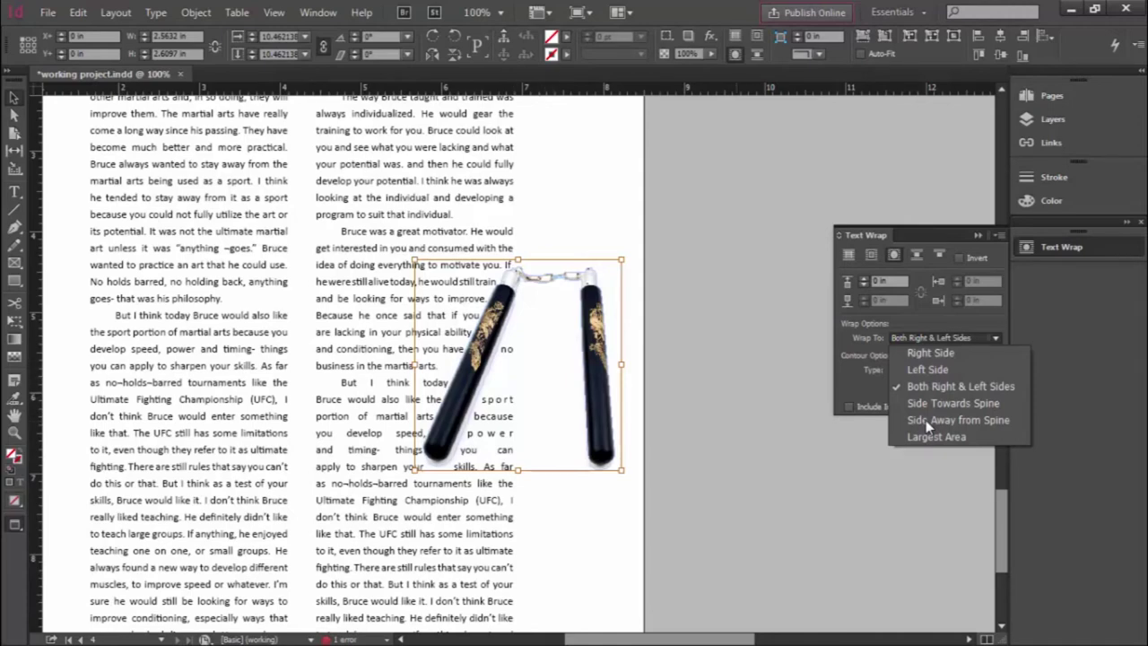
left_click(927, 423)
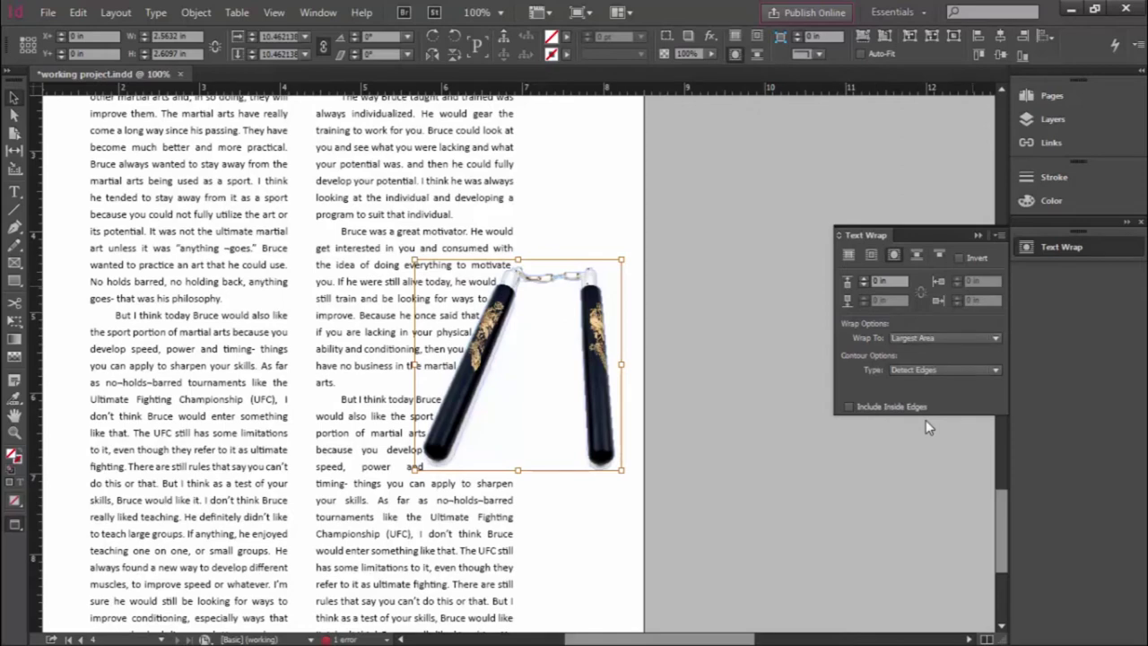
Step: Raise the nunchaku wrap offset to 0.125 in and deselect the image to preview it
key("Up")
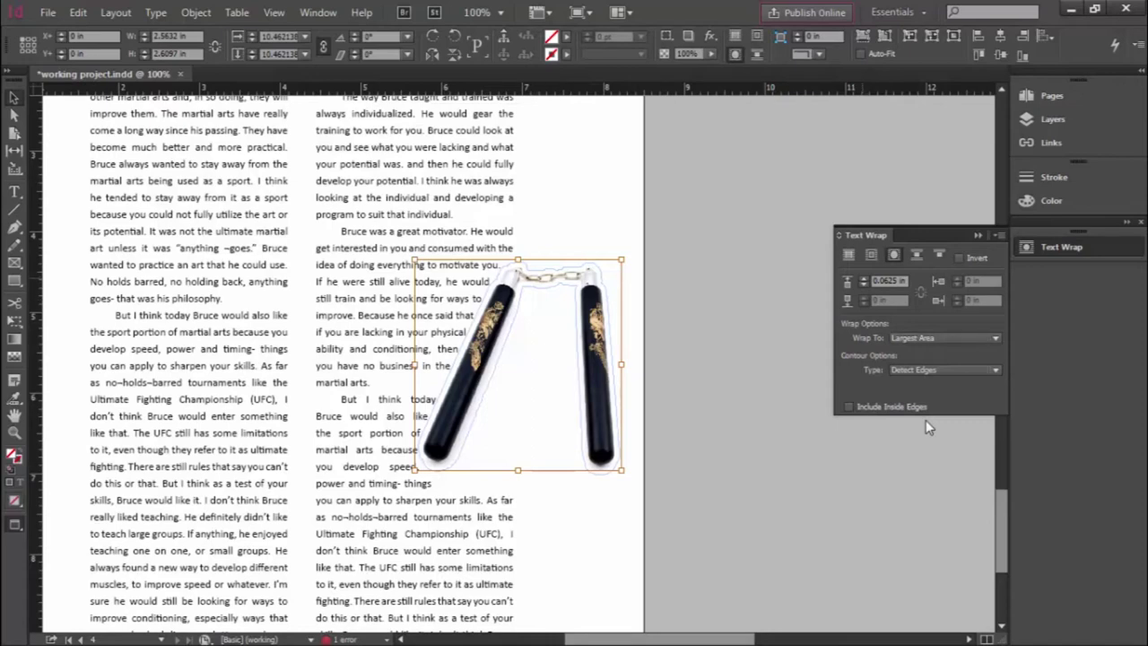
key("Up")
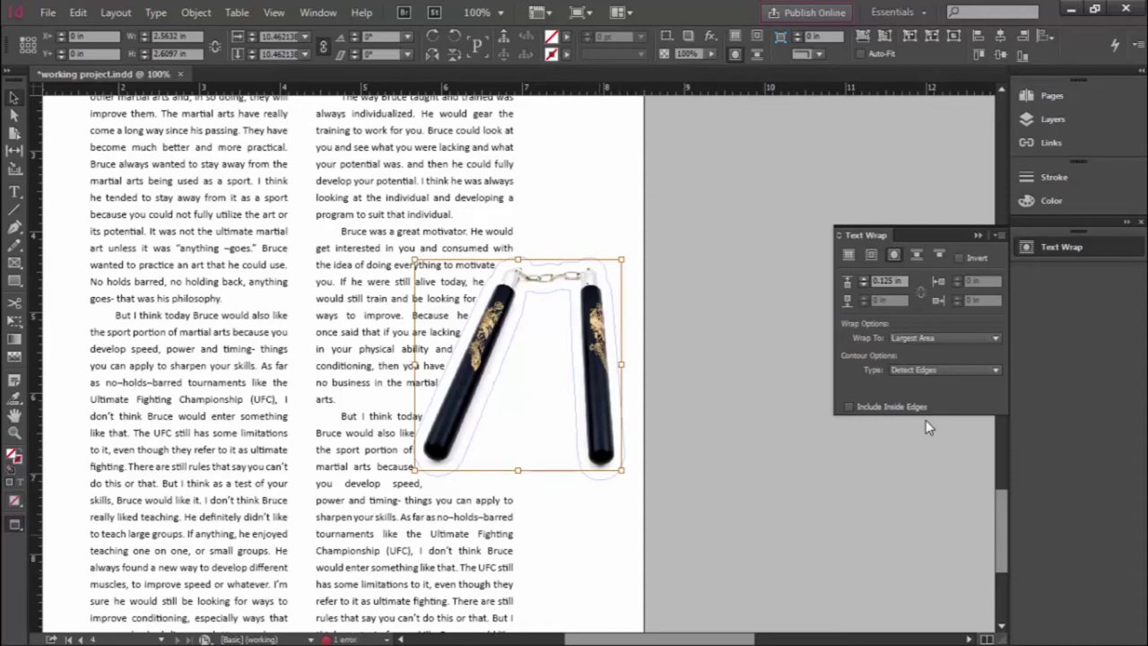
key("ctrl+shift+a")
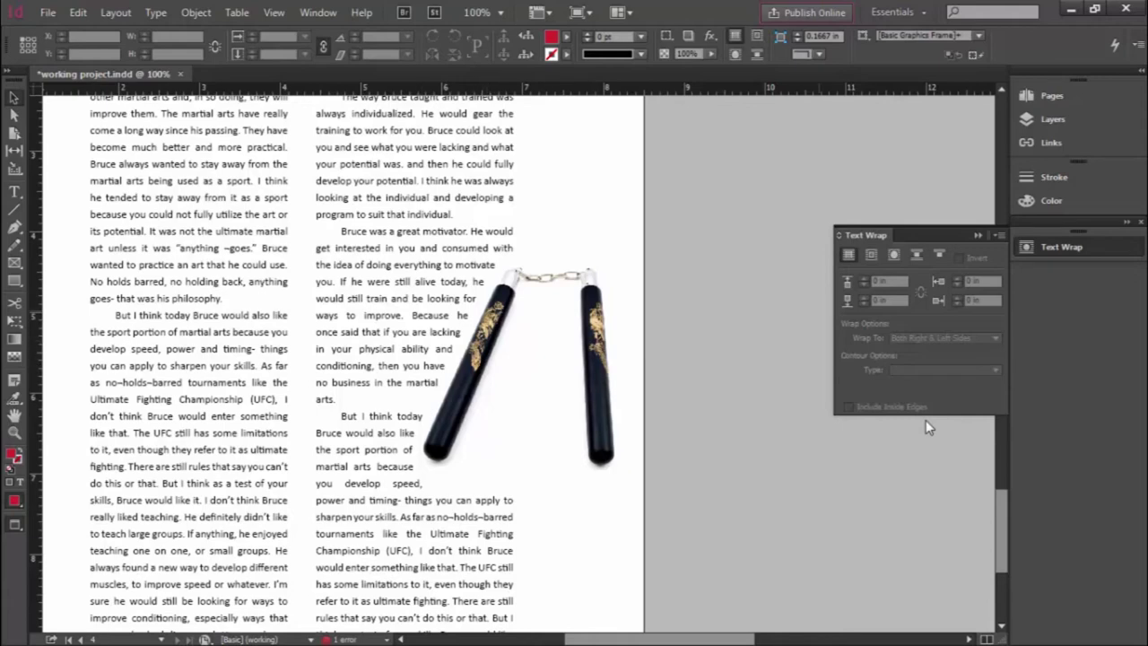
Step: Select the nunchaku image content and switch to Direct Selection to show the wrap contour's anchor points
key("ctrl+z")
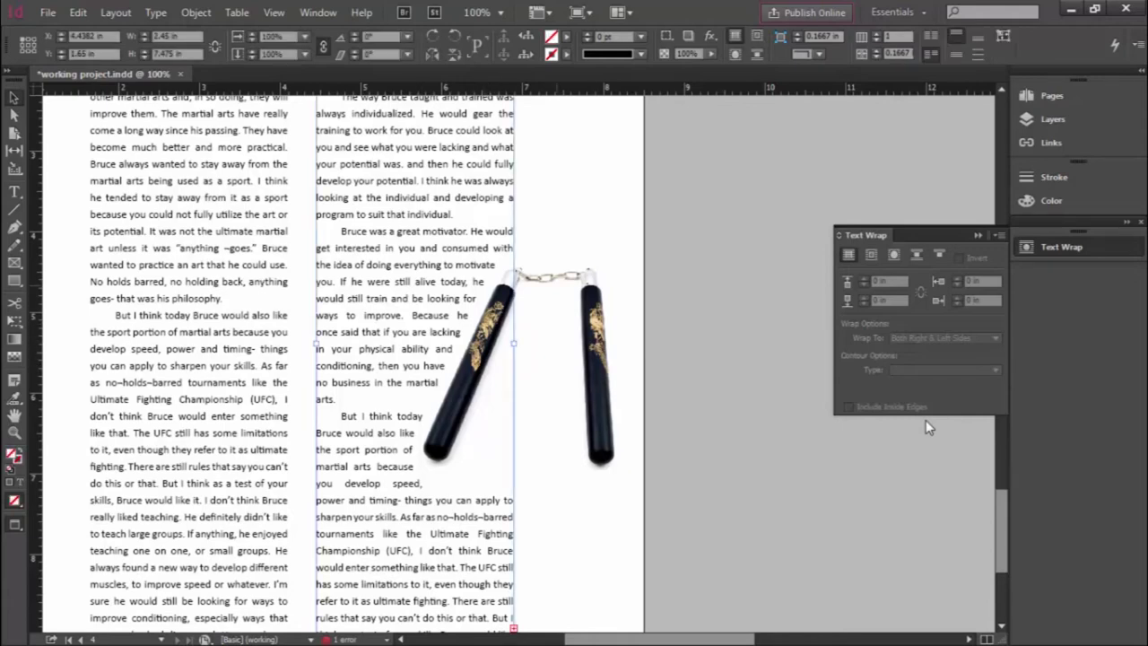
key("ctrl+z")
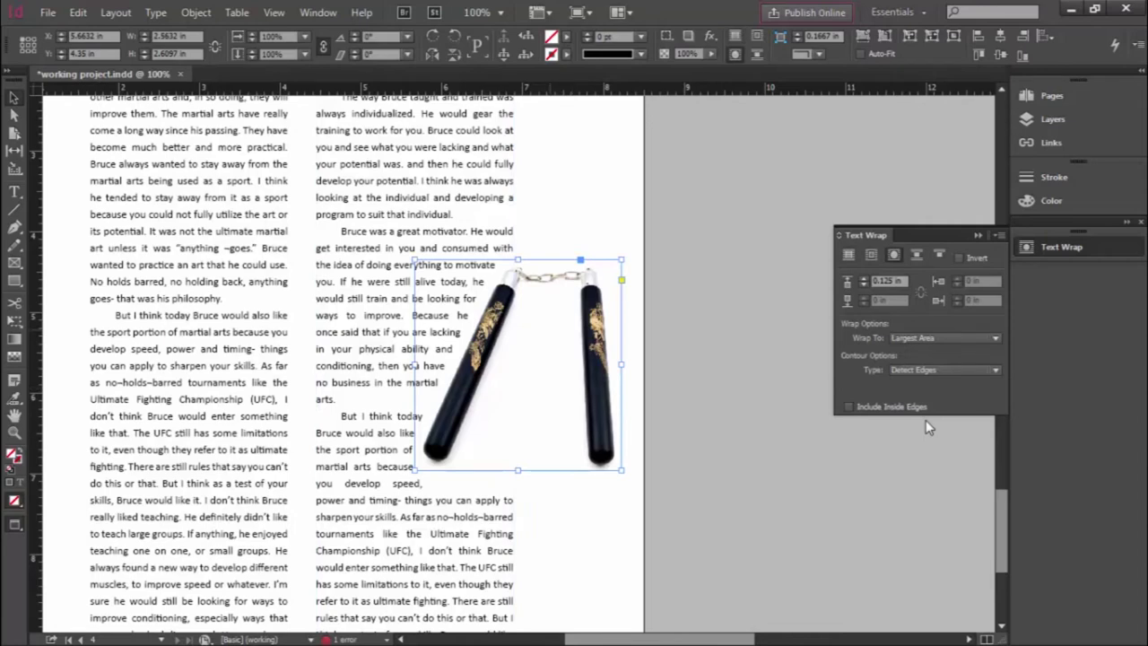
key("ctrl+z")
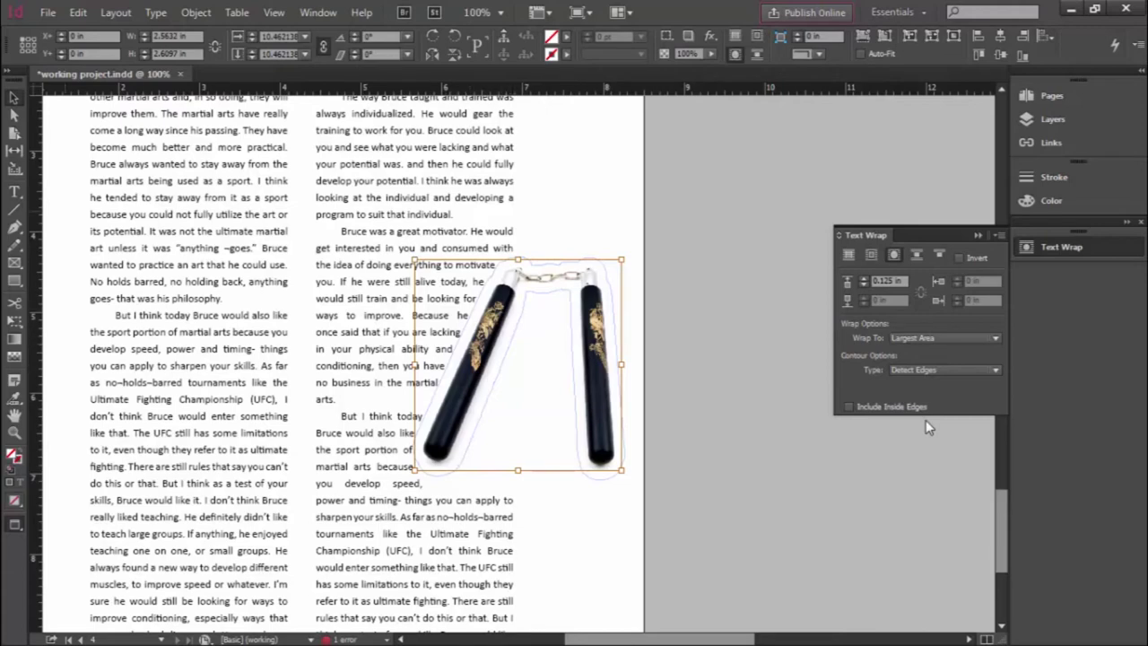
key("a")
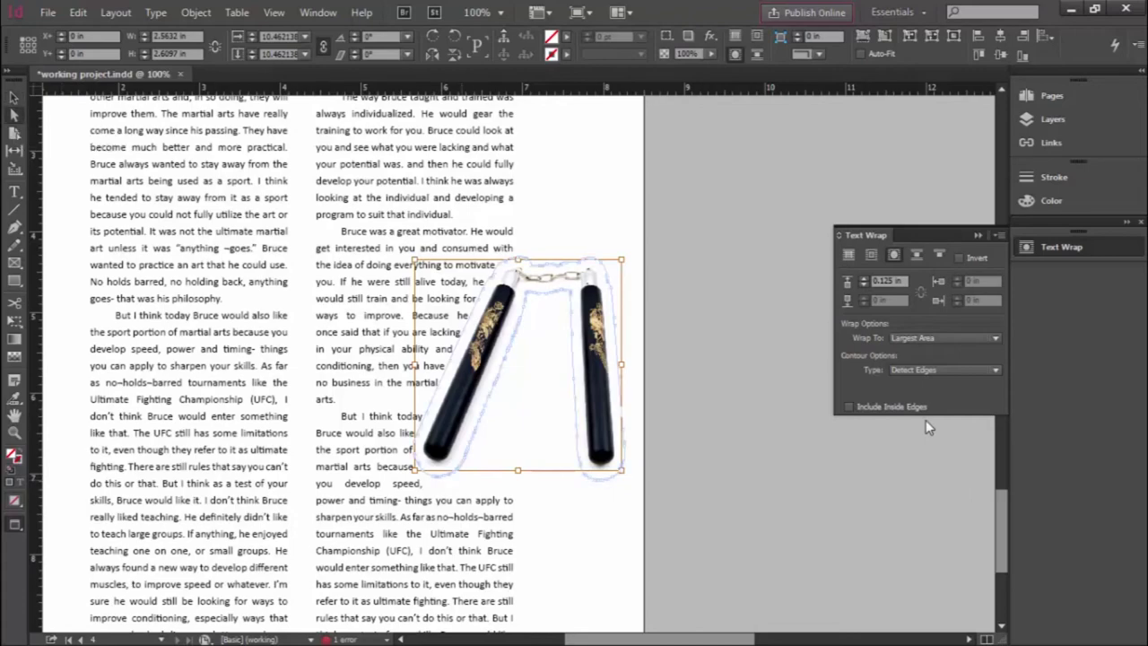
Step: Zoom to 300% on the nunchaku's lower ends and bring up the Pen tool variants
key("ctrl+equal")
key("ctrl+equal")
key("ctrl+equal")
key("ctrl+equal")
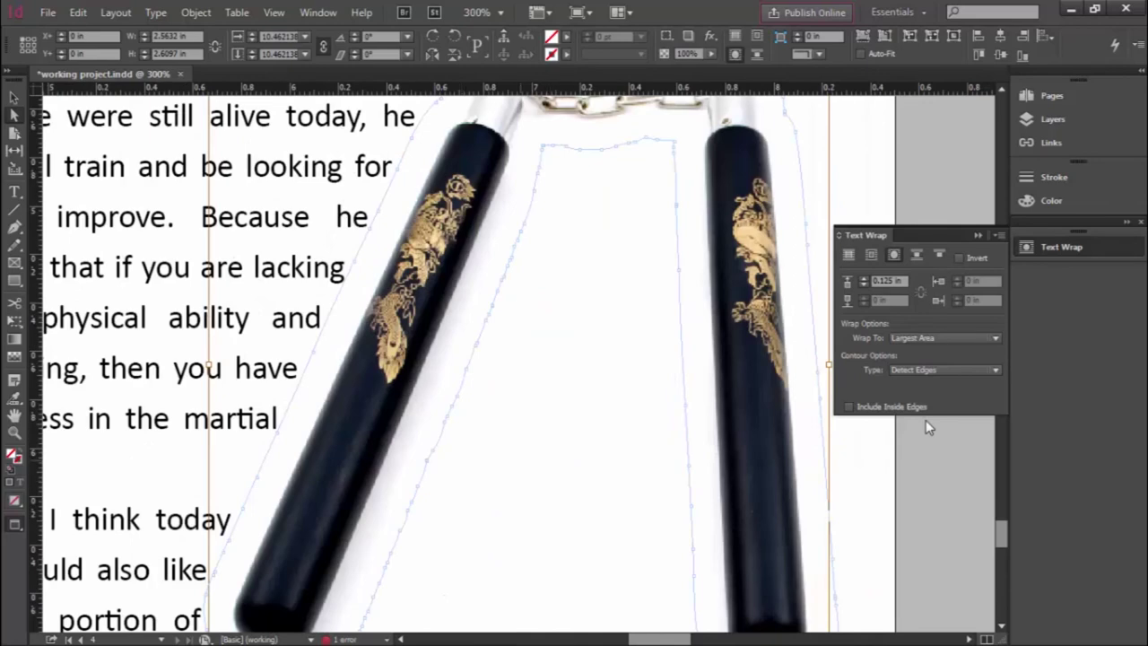
scroll(928, 427, "down", 3)
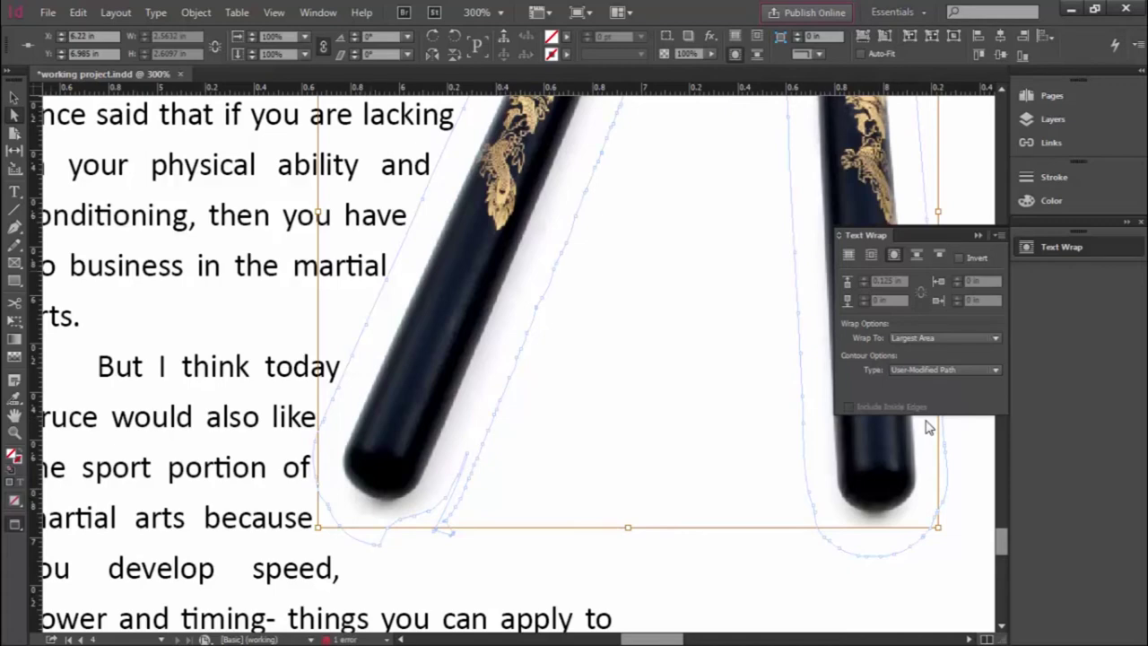
key("p")
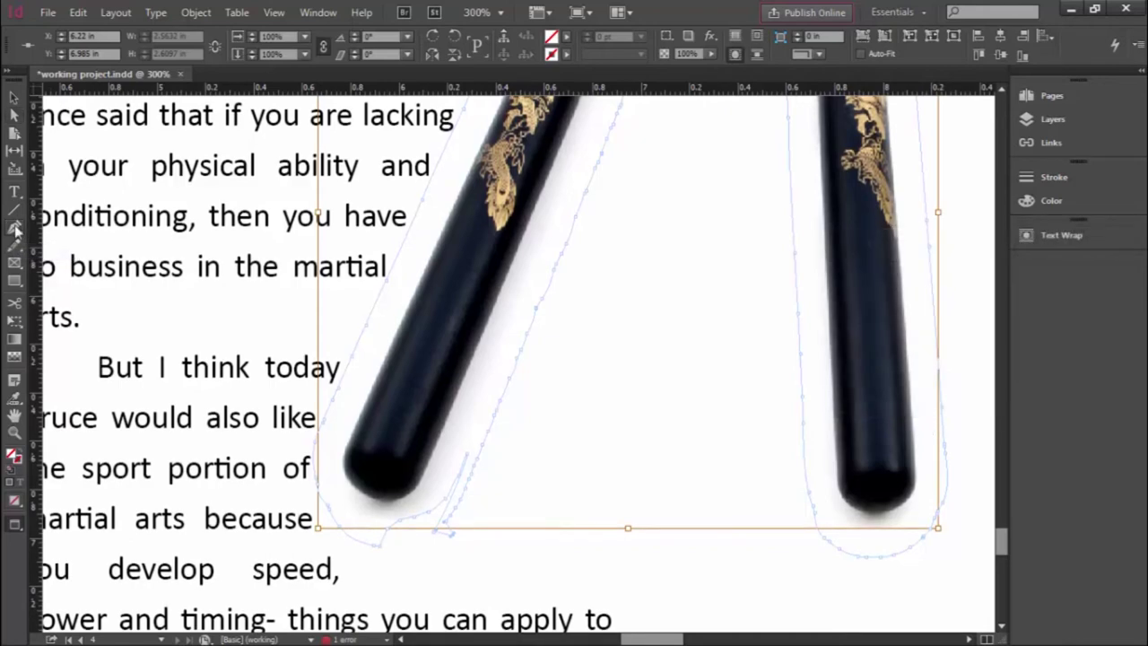
Step: With the Delete Anchor Point tool, remove extra anchors along the wrap path's lower edge
left_click(16, 232)
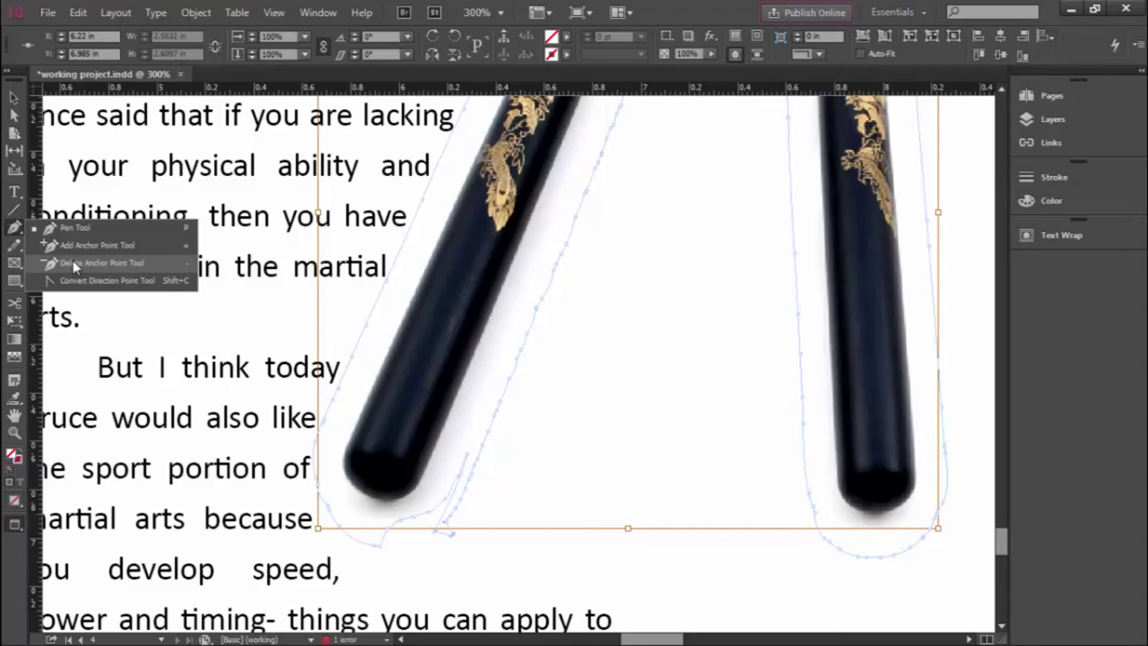
left_click(72, 260)
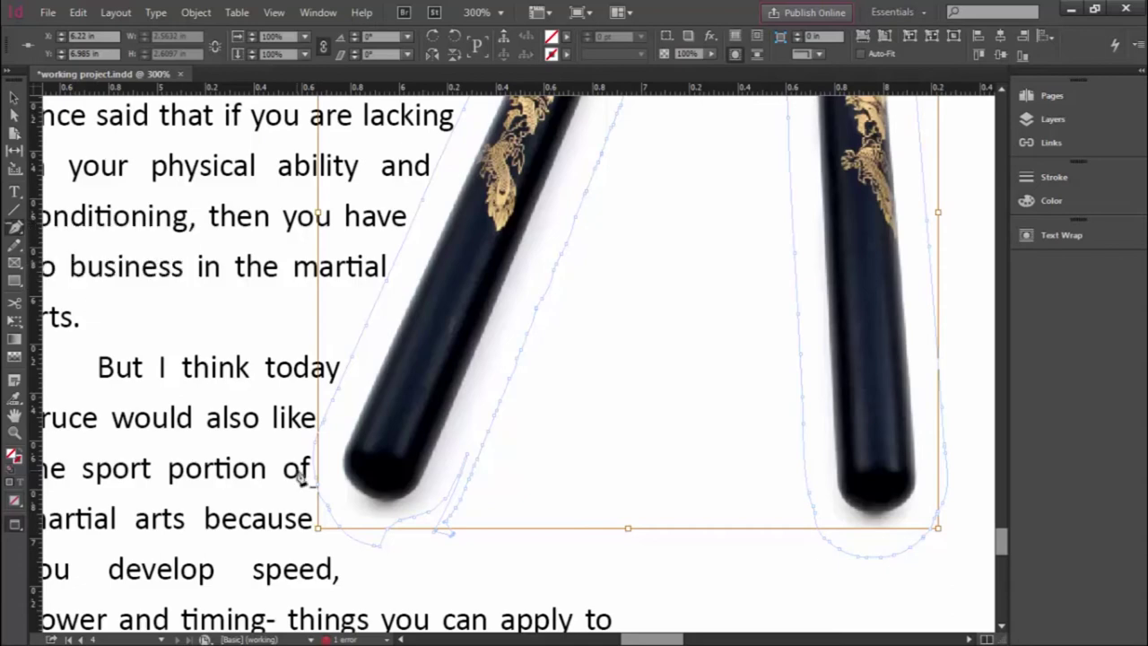
left_click(371, 549)
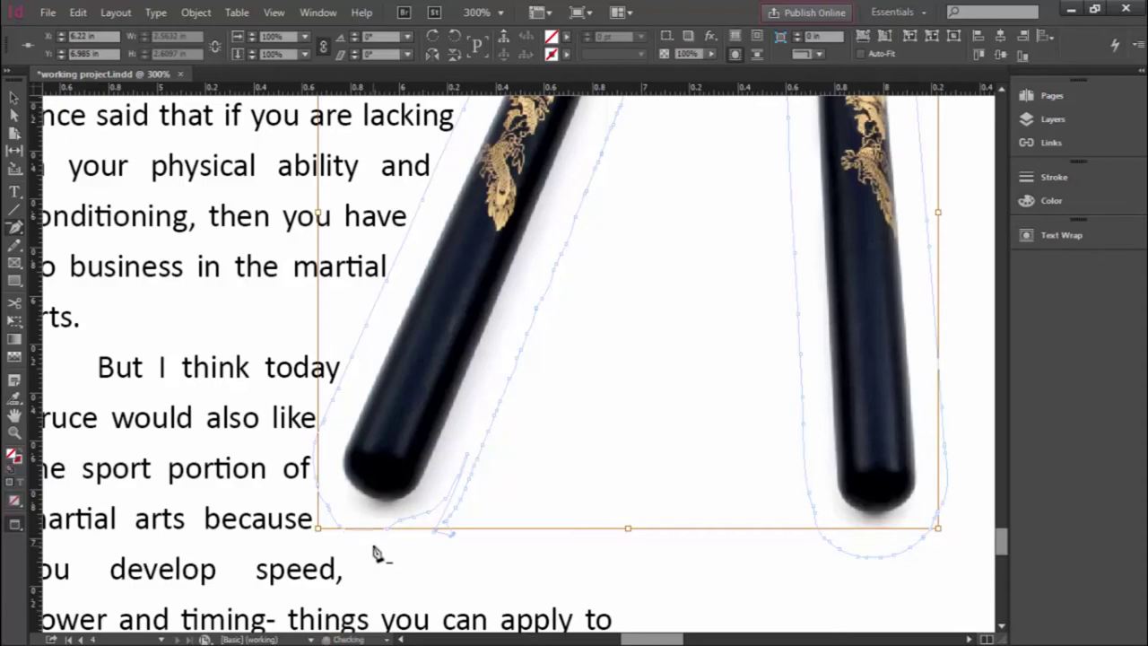
left_click(340, 534)
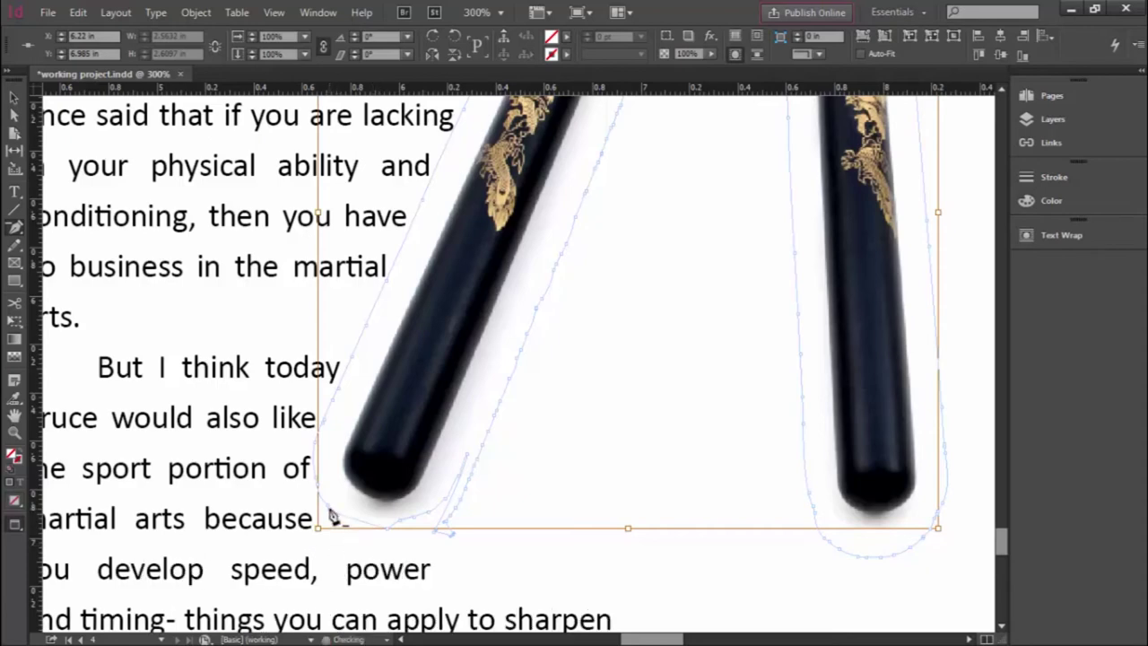
left_click(390, 530)
left_click(406, 525)
left_click(414, 520)
left_click(440, 538)
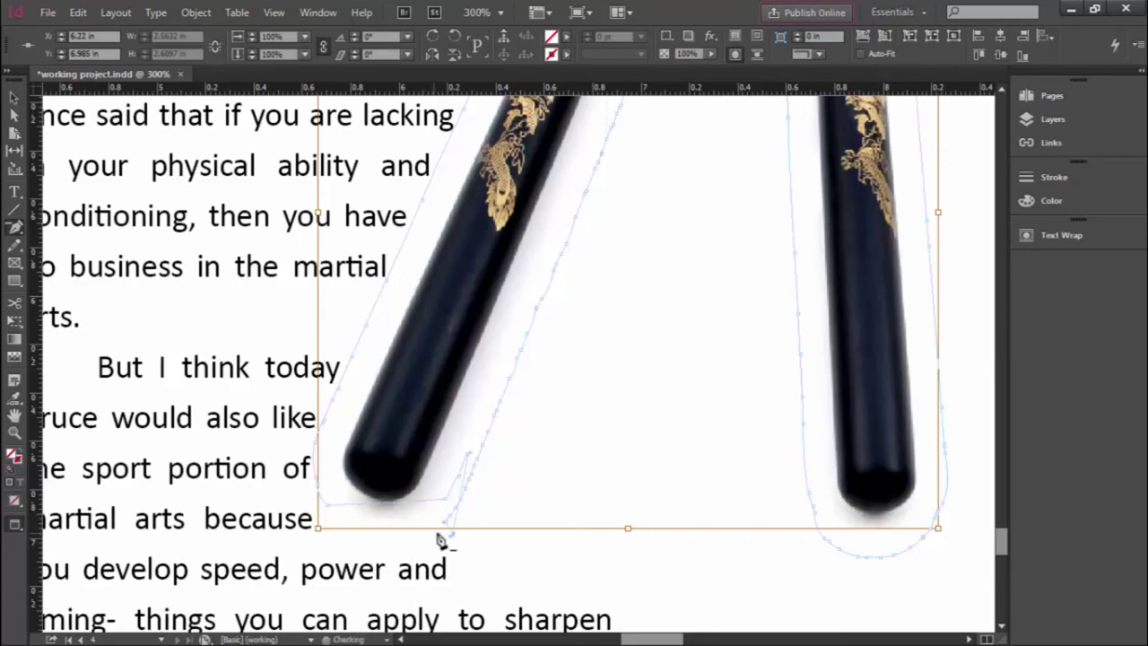
left_click(453, 542)
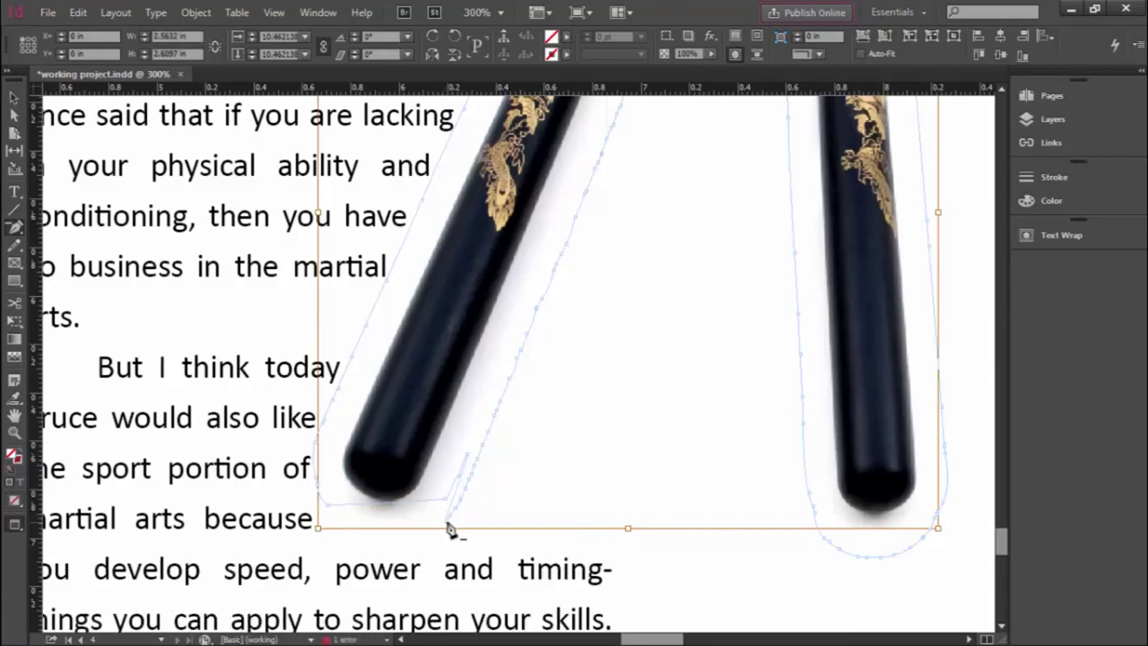
Step: Remove the remaining bottom-left corner anchors and drag the corner point down and right
left_click(453, 528)
left_click(456, 515)
left_click(470, 462)
left_click(329, 511)
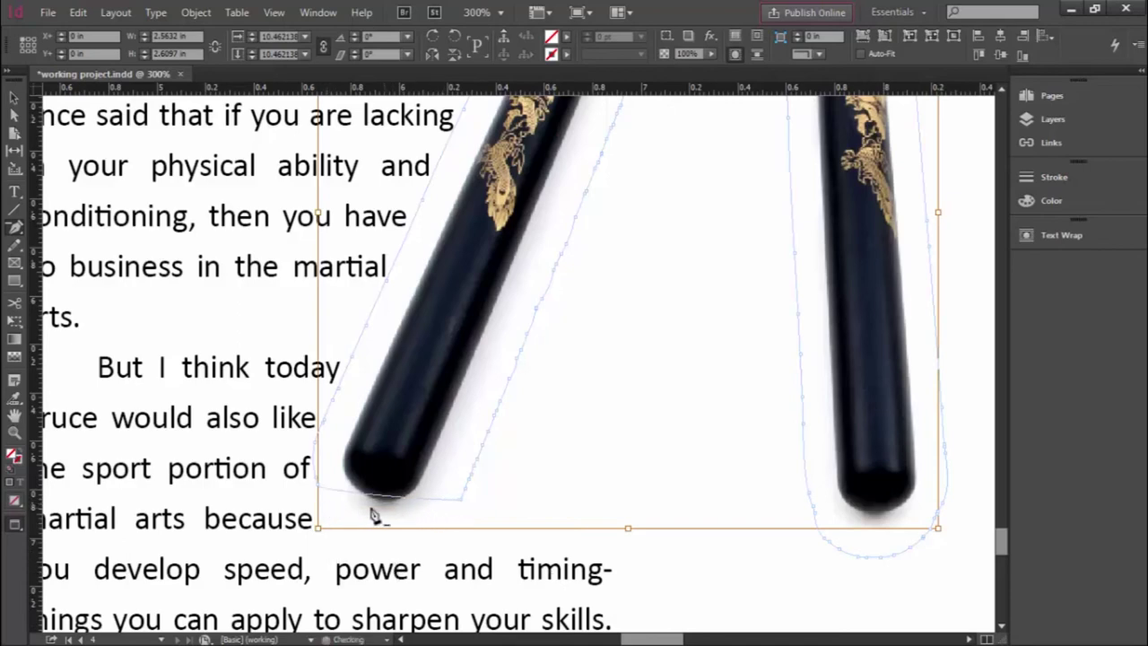
left_click(320, 492)
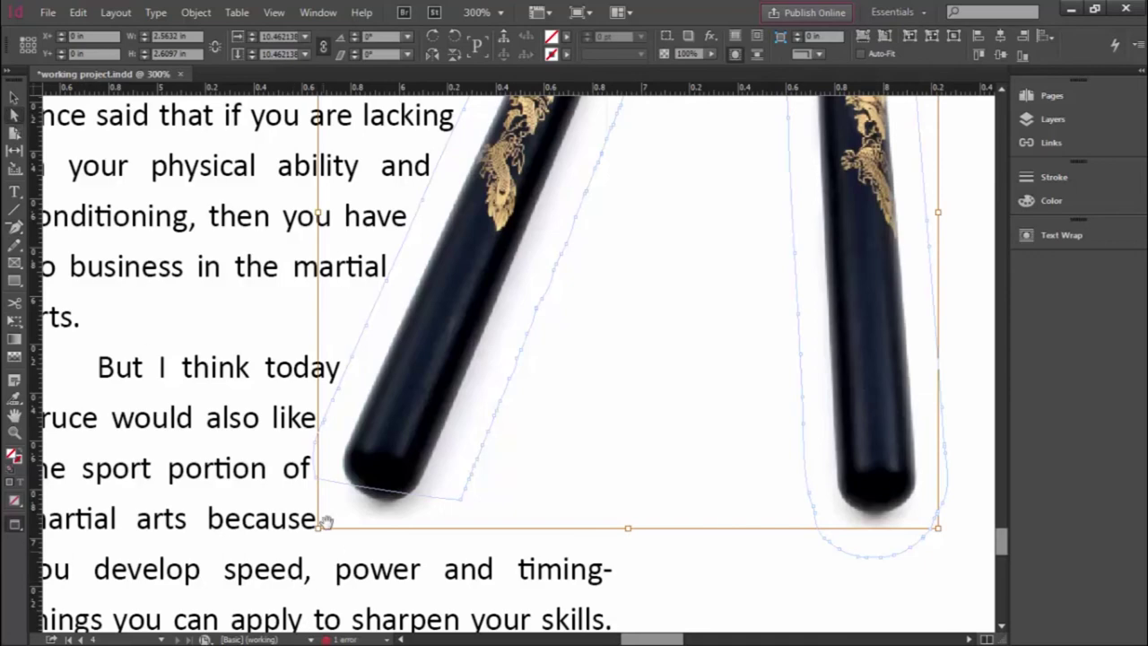
left_click_drag(315, 485, 325, 498)
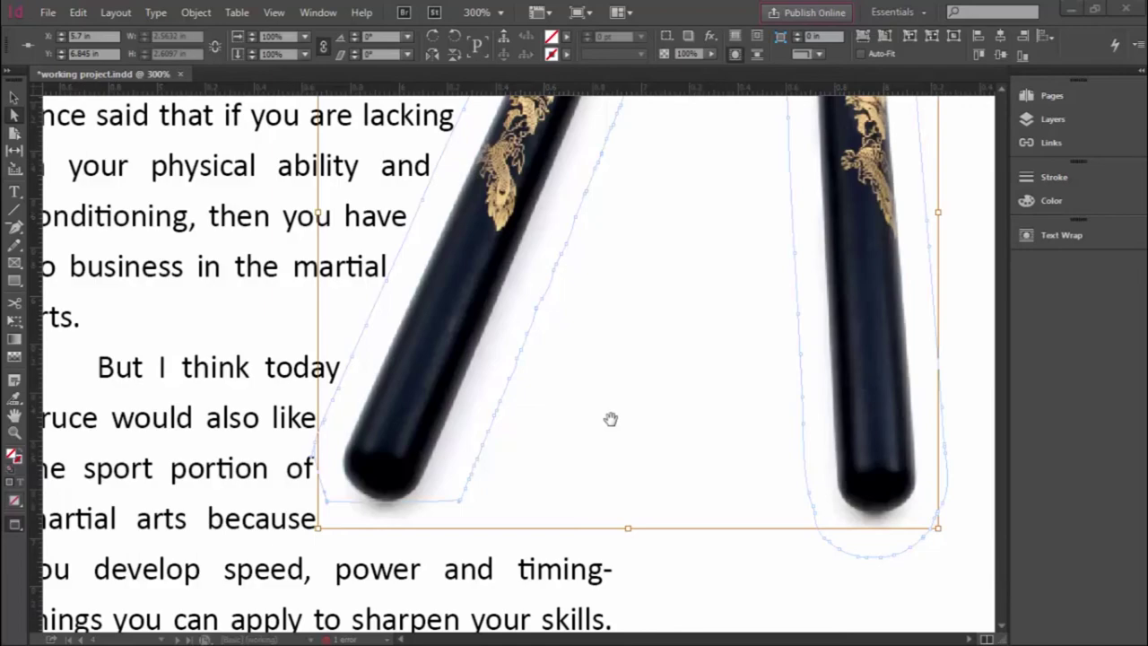
Step: Zoom out to 100% and pan so both columns of the page are visible
key("ctrl+minus")
key("ctrl+minus")
key("ctrl+minus")
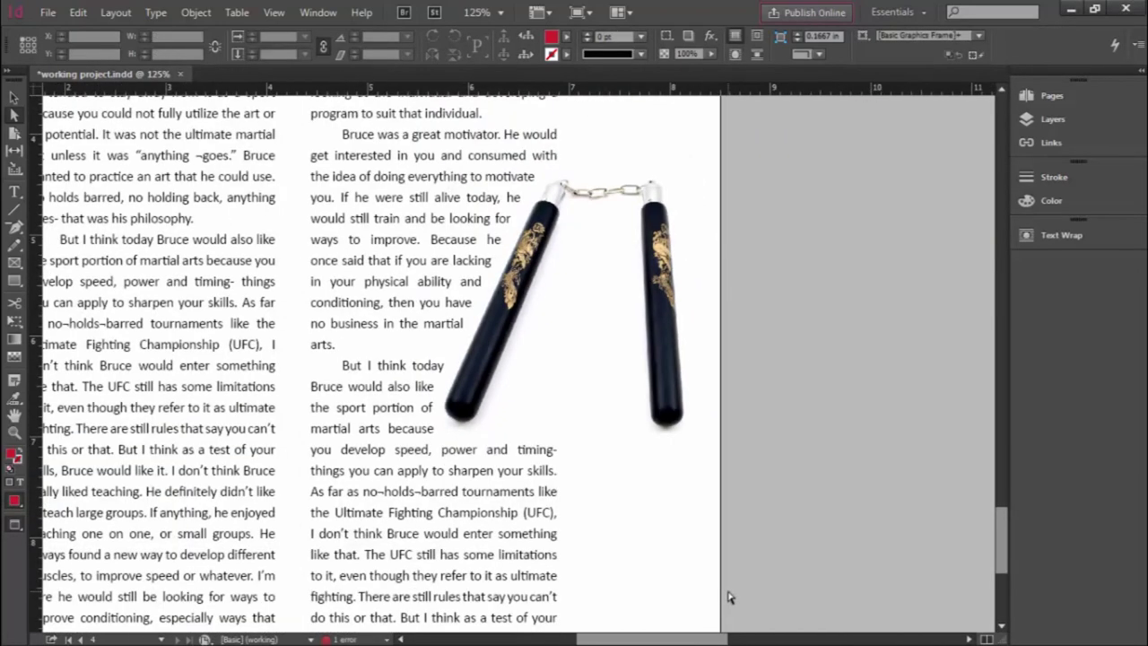
key("ctrl+minus")
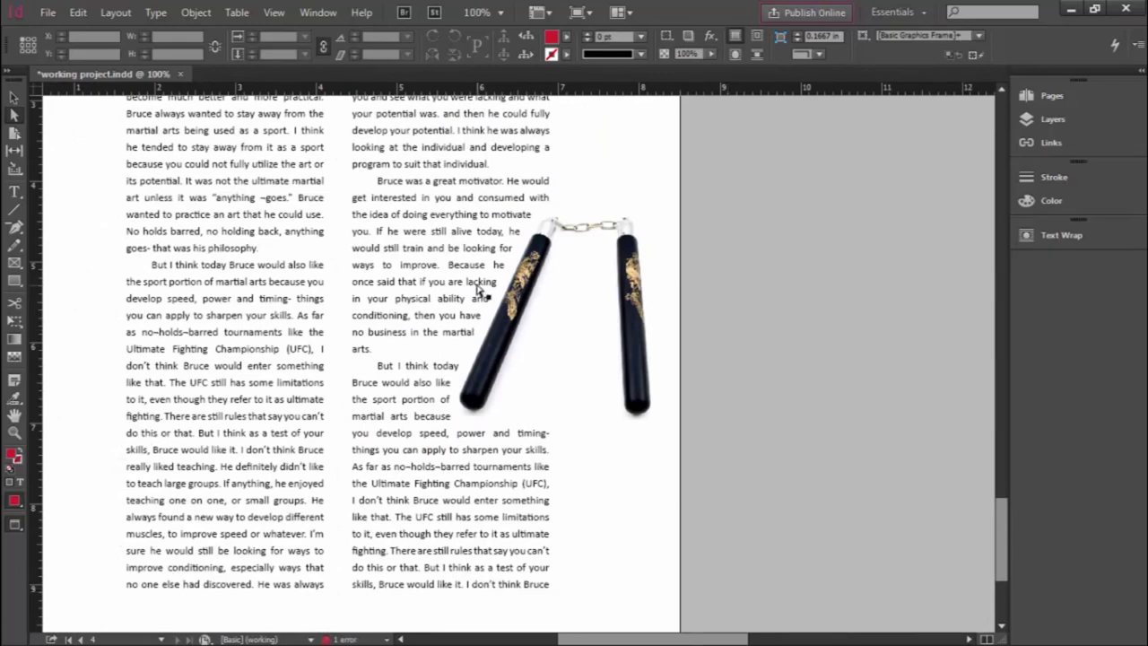
left_click_drag(484, 262, 631, 352)
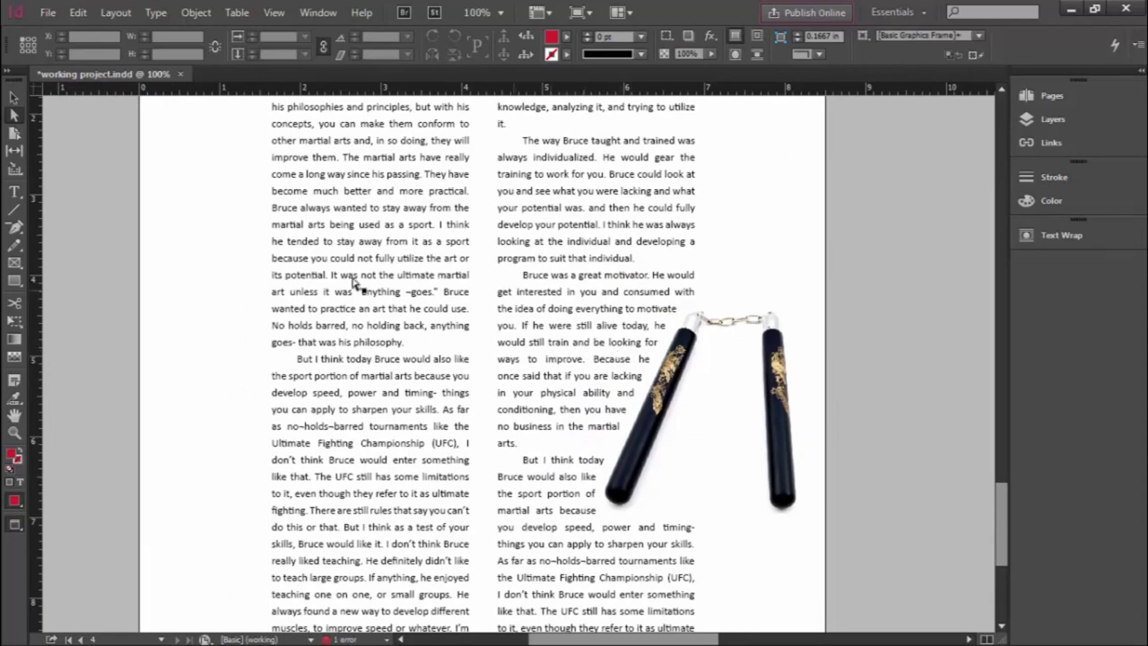
Step: Place Yin_and_Yang.png via File > Place in a frame drawn over the left column
left_click(49, 14)
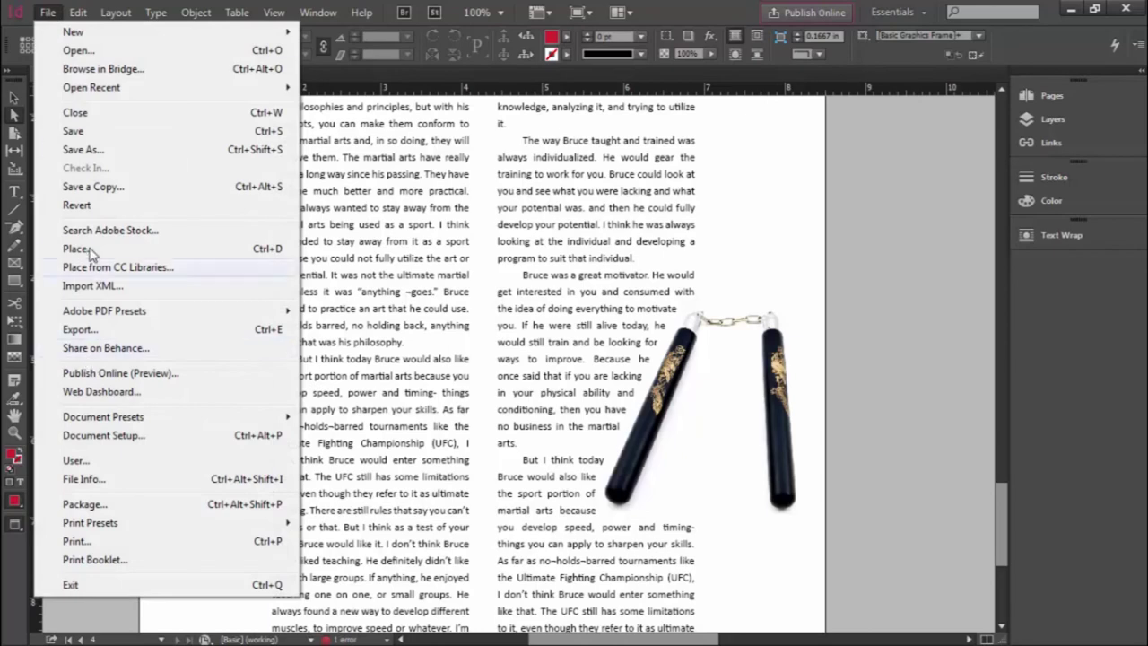
left_click(81, 249)
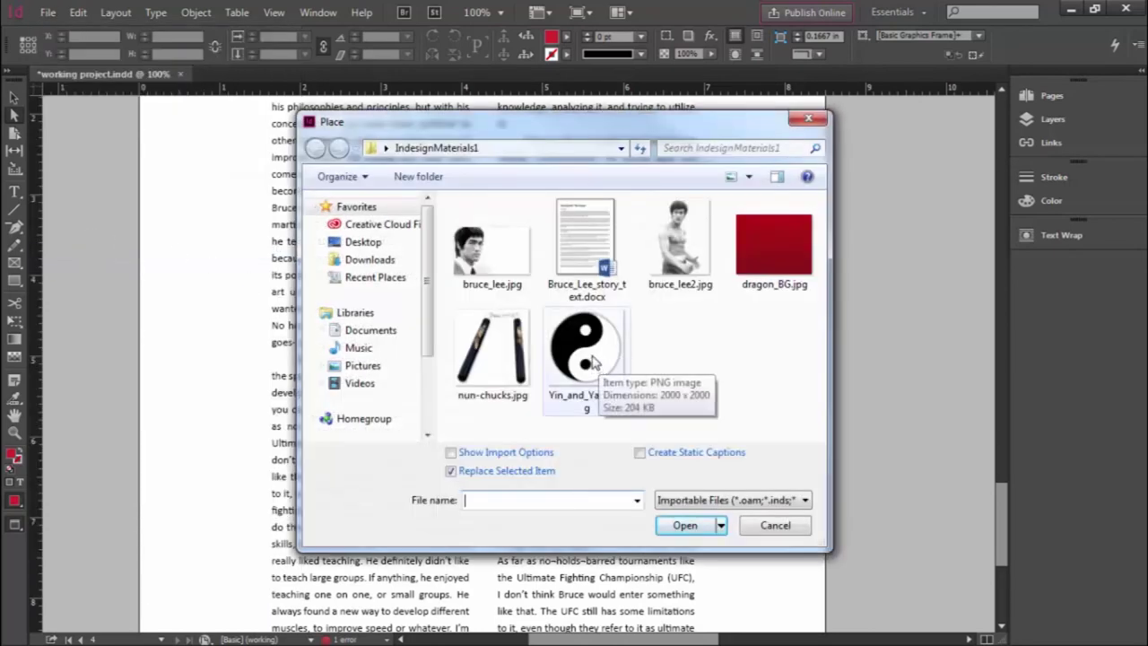
left_click(585, 352)
left_click(677, 530)
left_click_drag(168, 264, 372, 440)
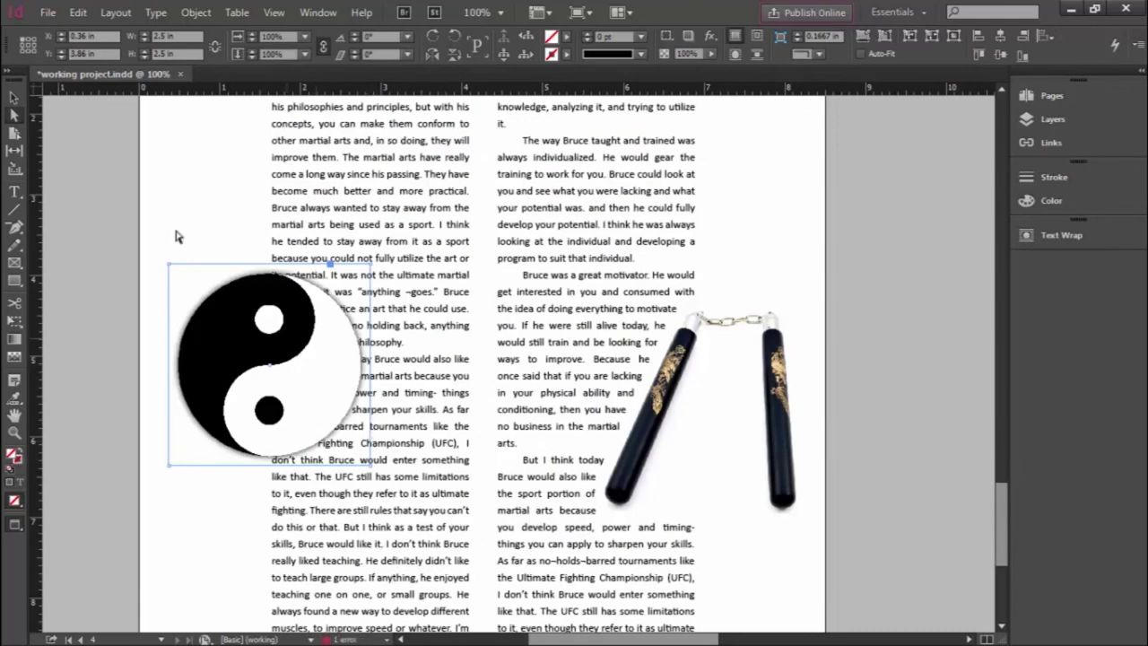
Step: Return to the Selection tool and select the nunchaku image frame
left_click(15, 114)
left_click(16, 97)
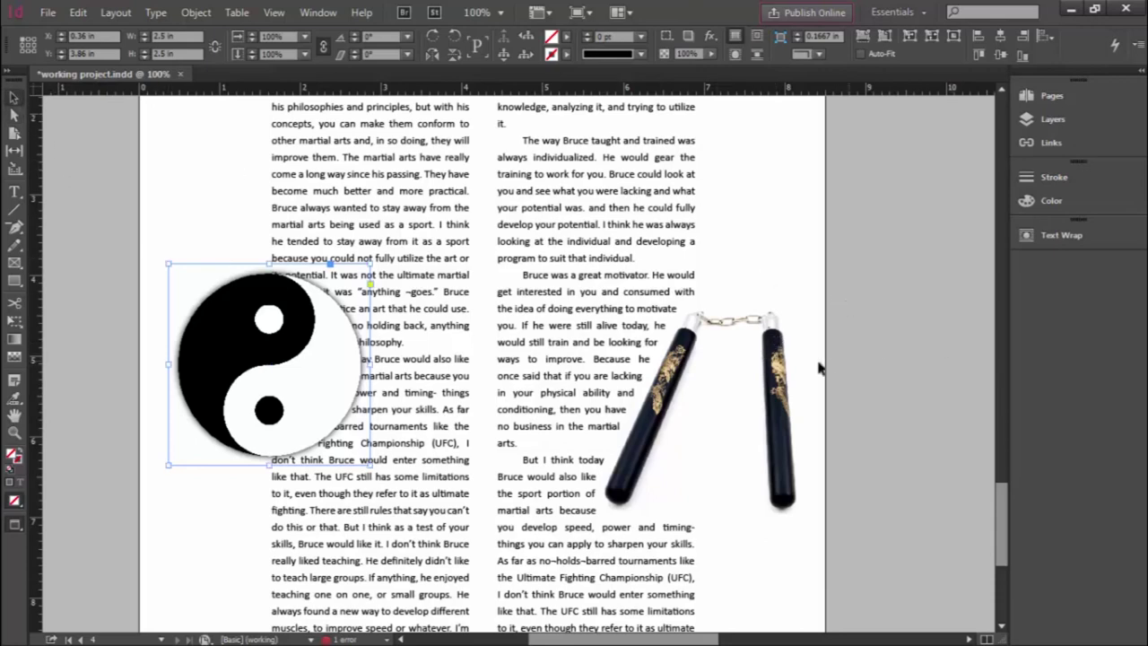
left_click(782, 339)
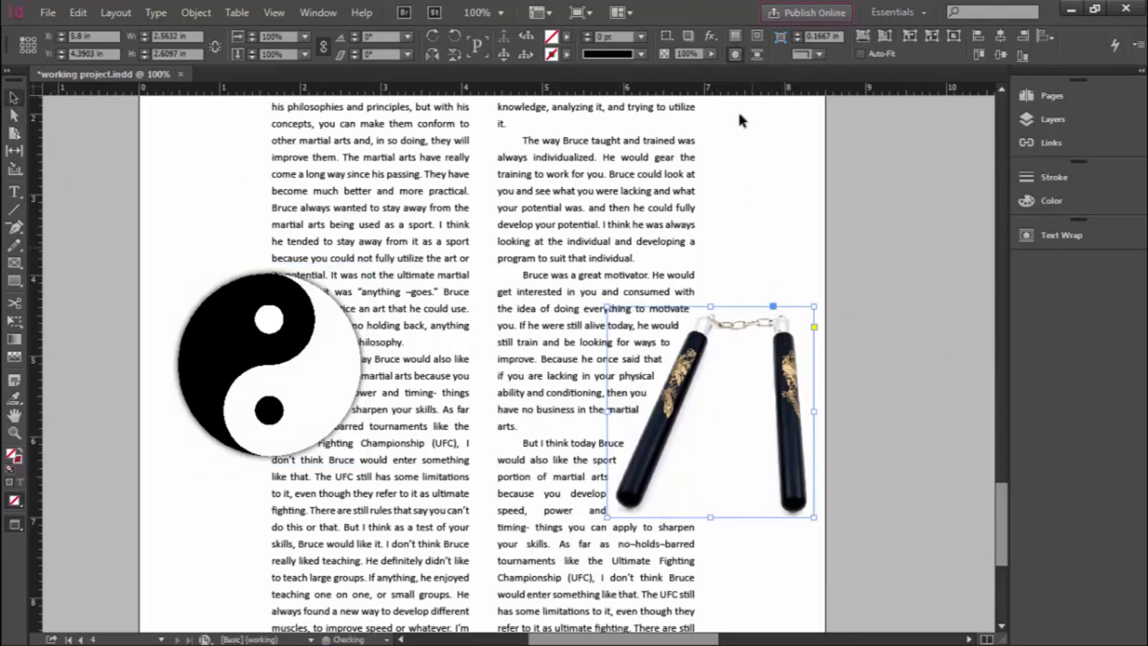
Step: Remove the nunchuck image's text wrap and bring it to the front
left_click(735, 37)
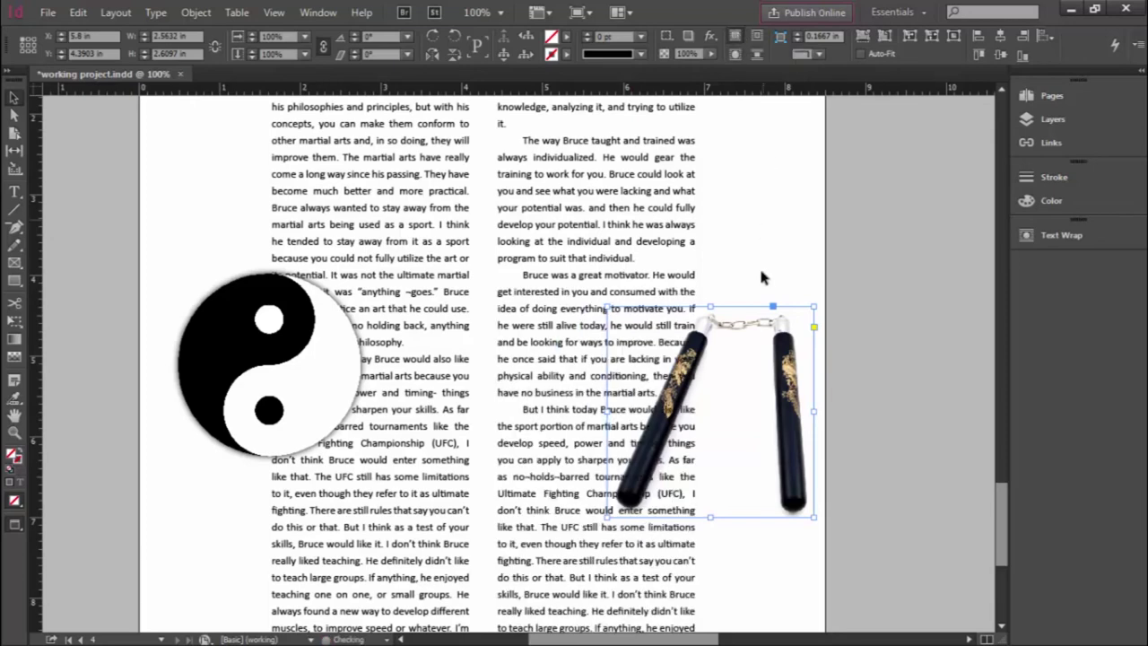
right_click(793, 354)
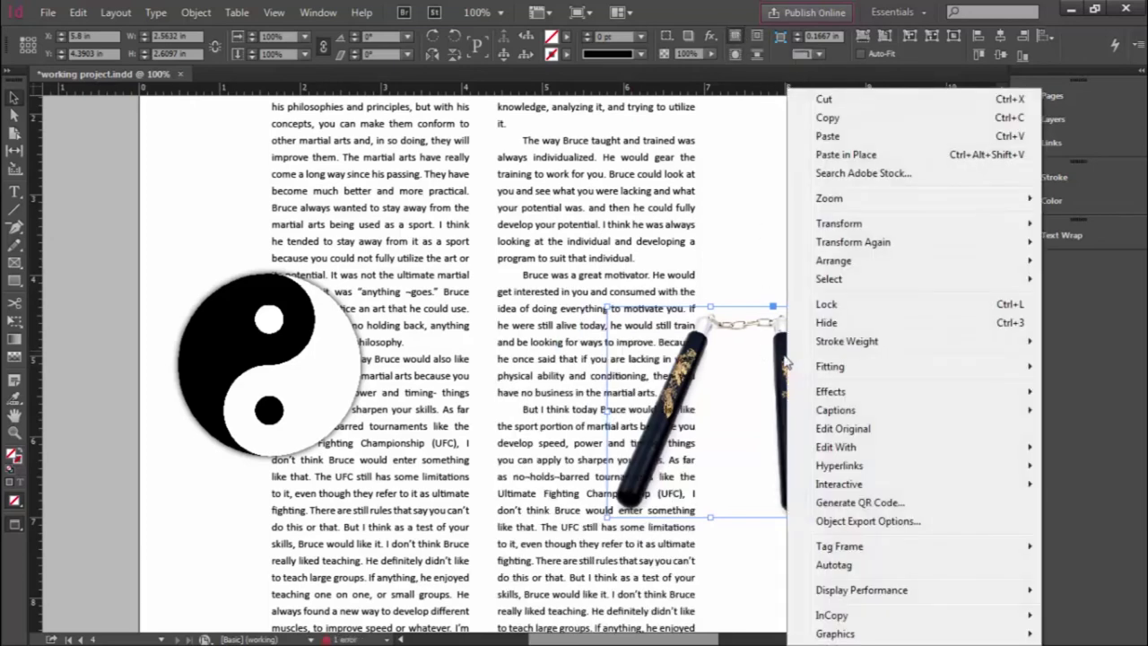
mouse_move(852, 261)
left_click(684, 262)
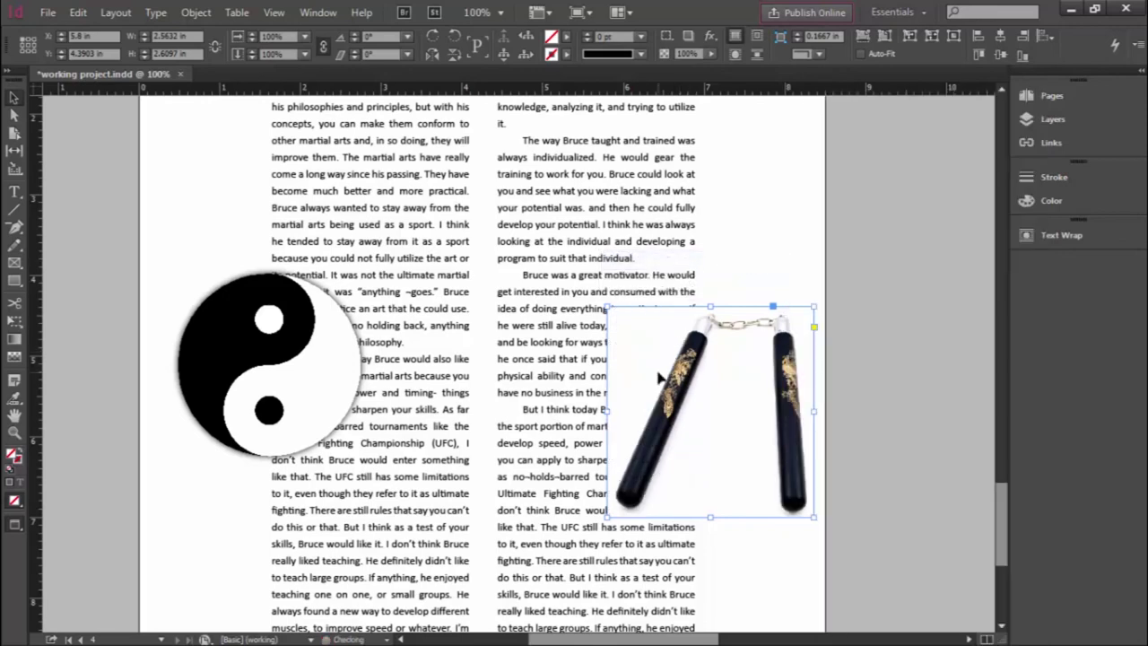
Step: Deselect and reselect the nunchuck image, then select the yin-yang image
left_click(735, 248)
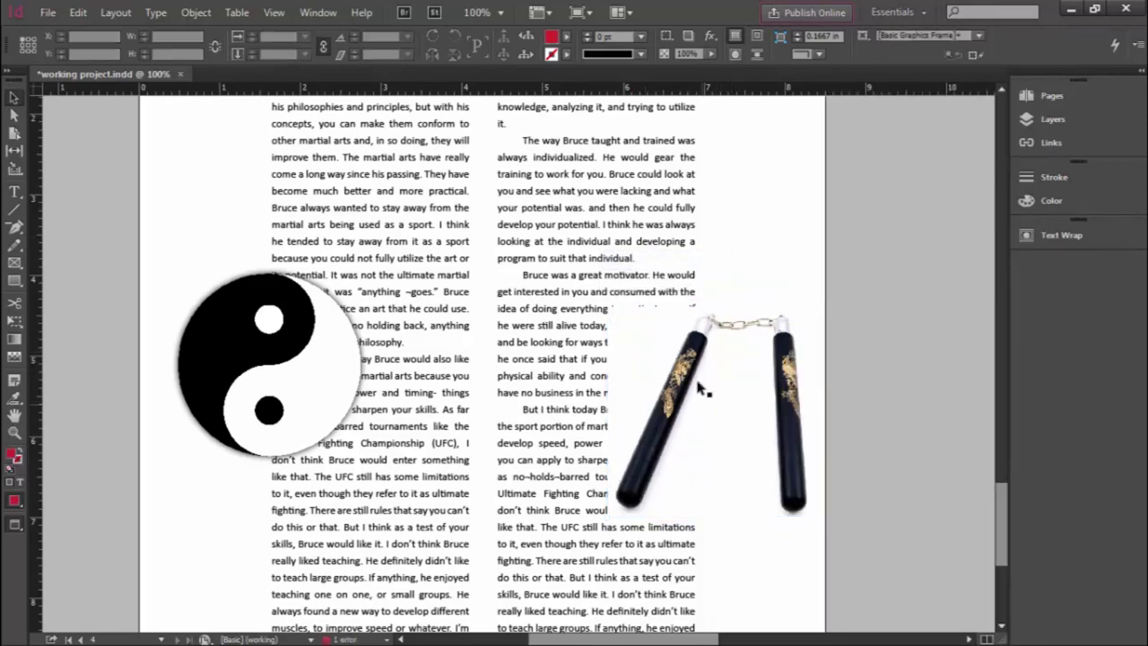
left_click(690, 370)
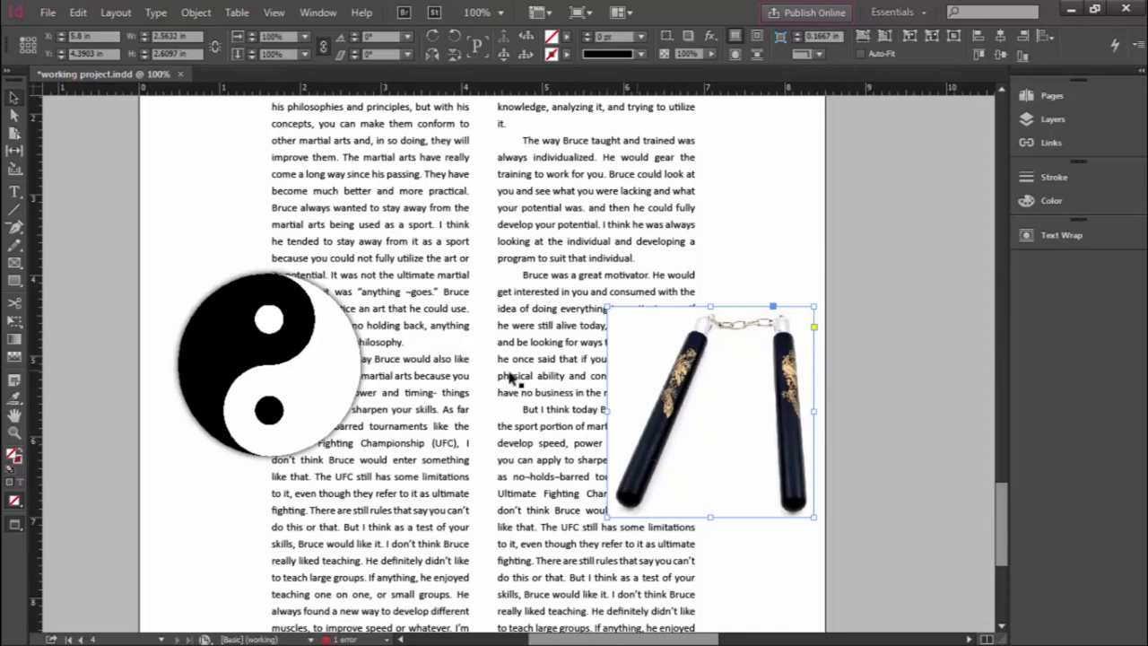
left_click(237, 344)
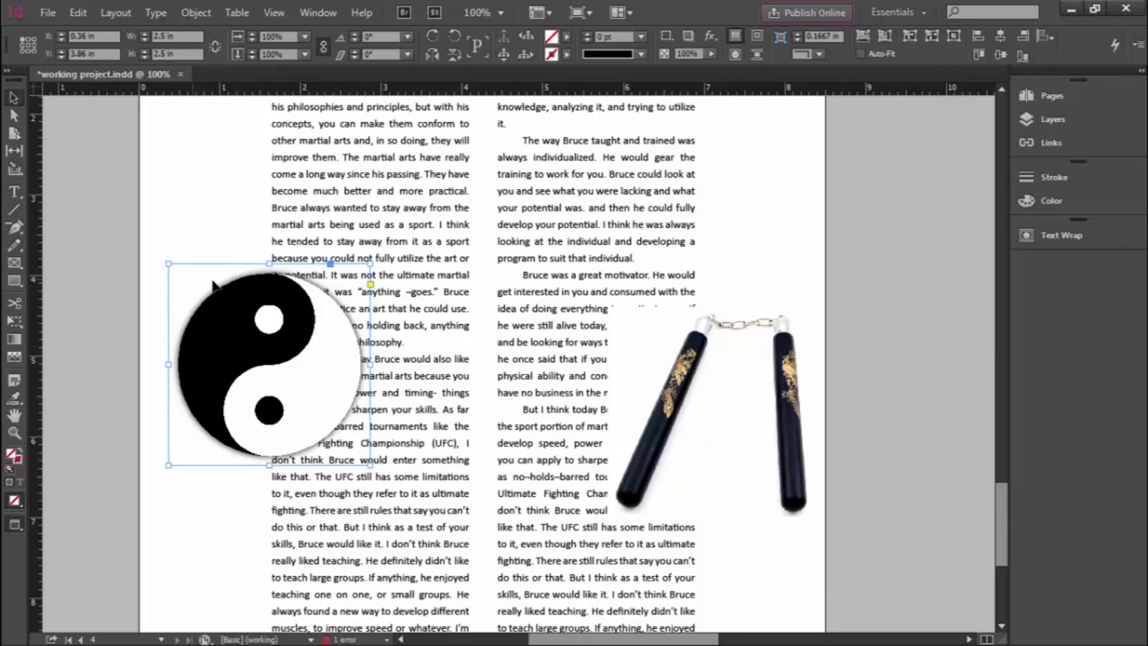
Step: Nudge the yin-yang frame slightly within the left column and reselect it
mouse_move(213, 285)
left_mouse_down()
mouse_move(369, 261)
mouse_move(338, 243)
mouse_move(304, 278)
mouse_move(251, 277)
mouse_move(226, 296)
mouse_move(214, 285)
left_mouse_up()
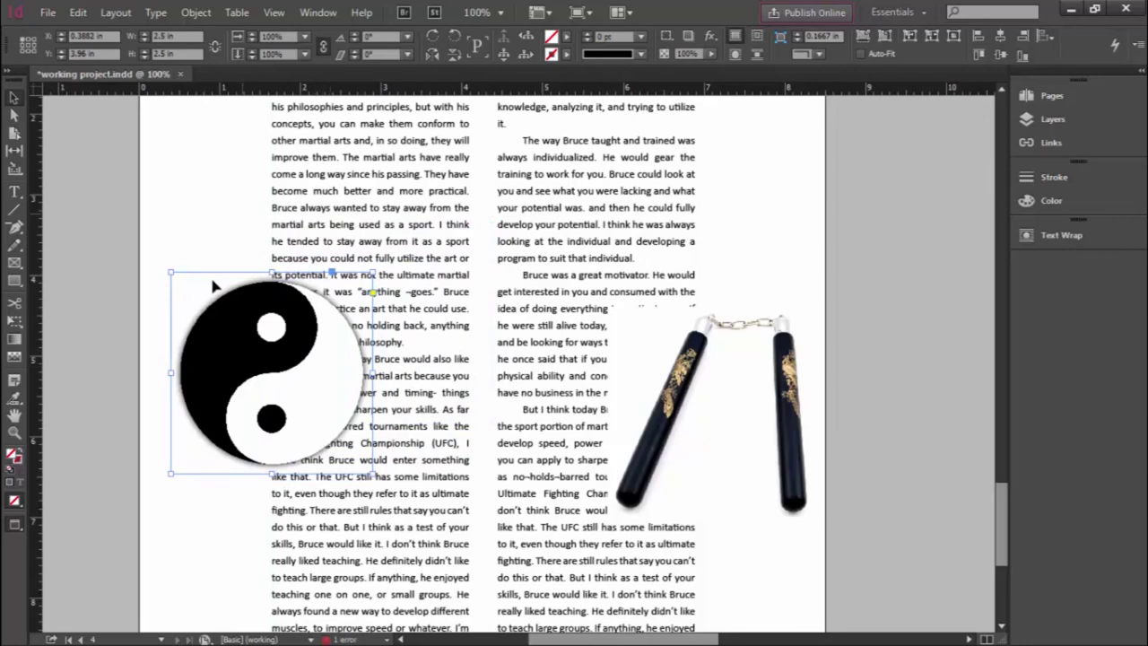
key("ctrl+shift+a")
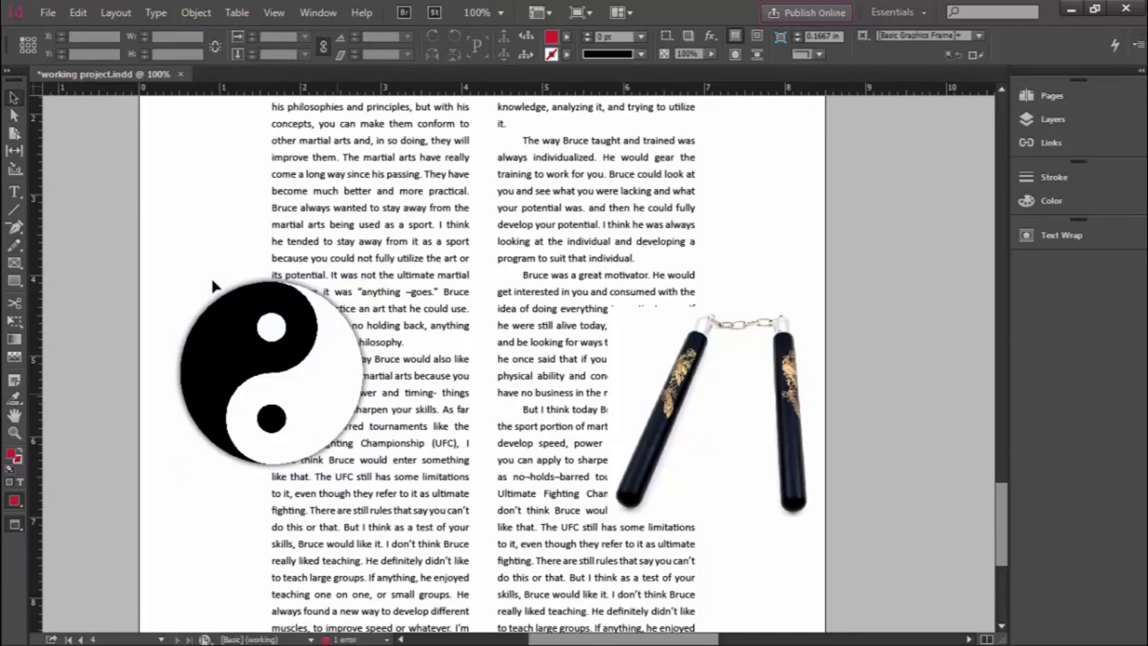
left_click(213, 285)
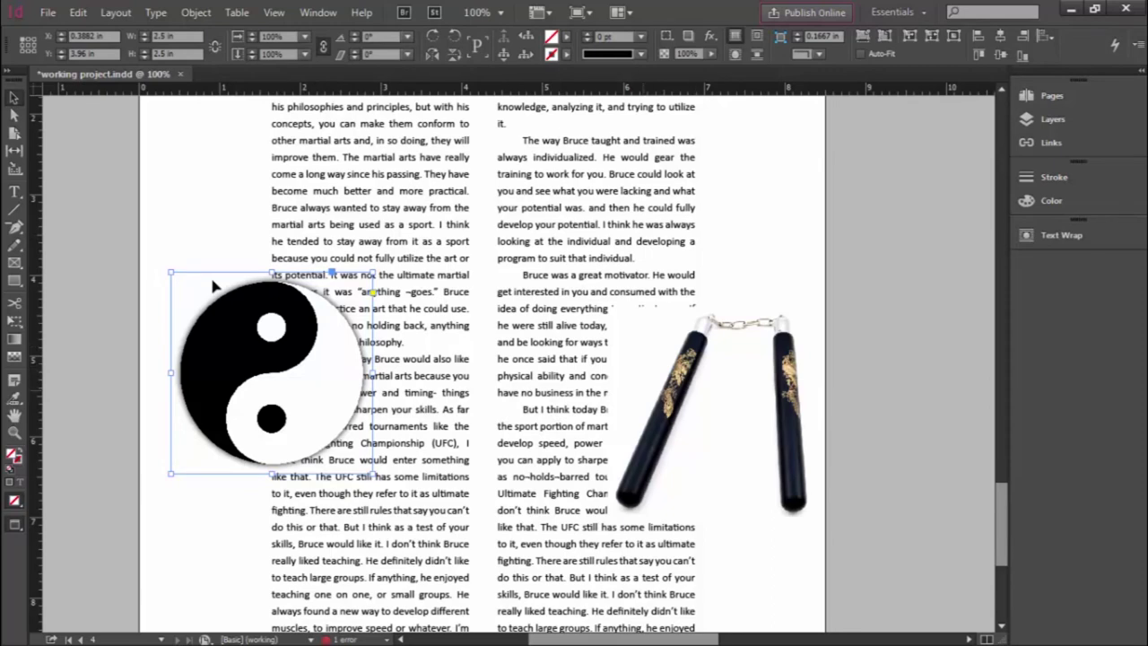
Step: Send the yin-yang image behind the body text and select its picture content
right_click(213, 285)
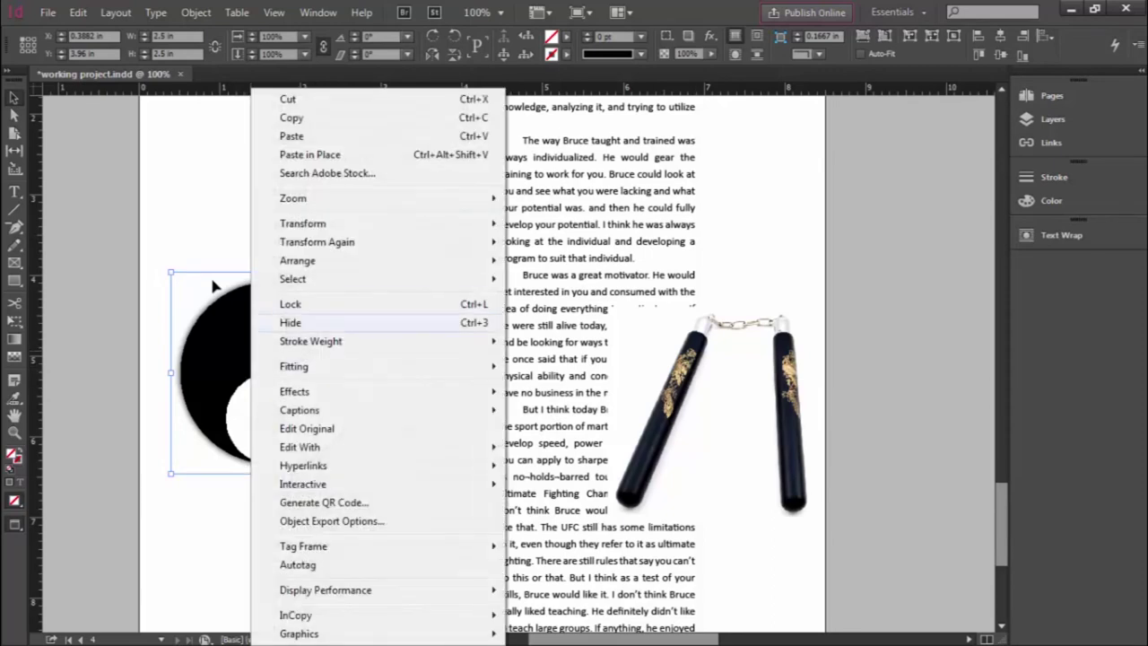
key("Right")
key("Down")
key("Down")
key("Down")
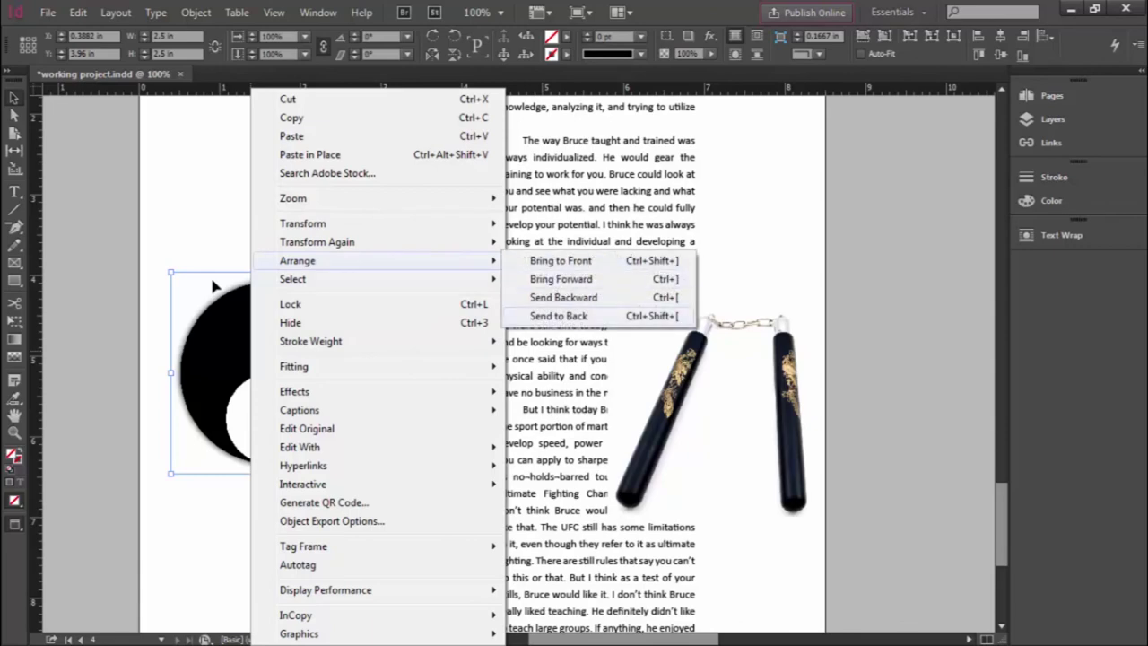
key("Return")
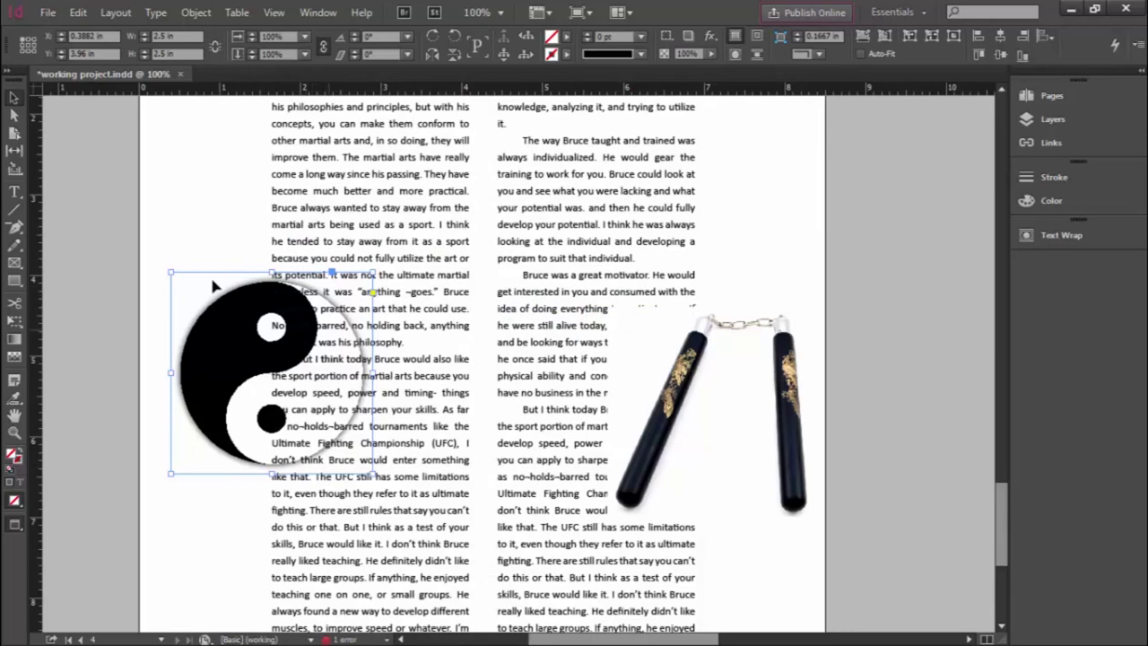
double_click(213, 285)
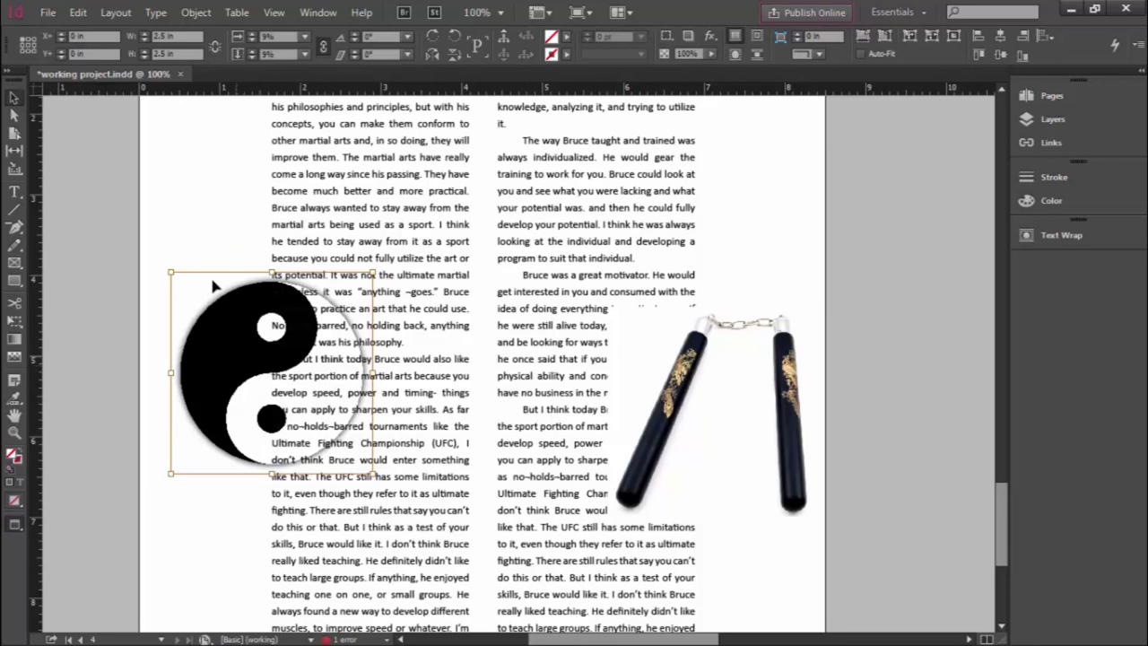
Step: Move the yin-yang image back down lower in the left column
key("ctrl+z")
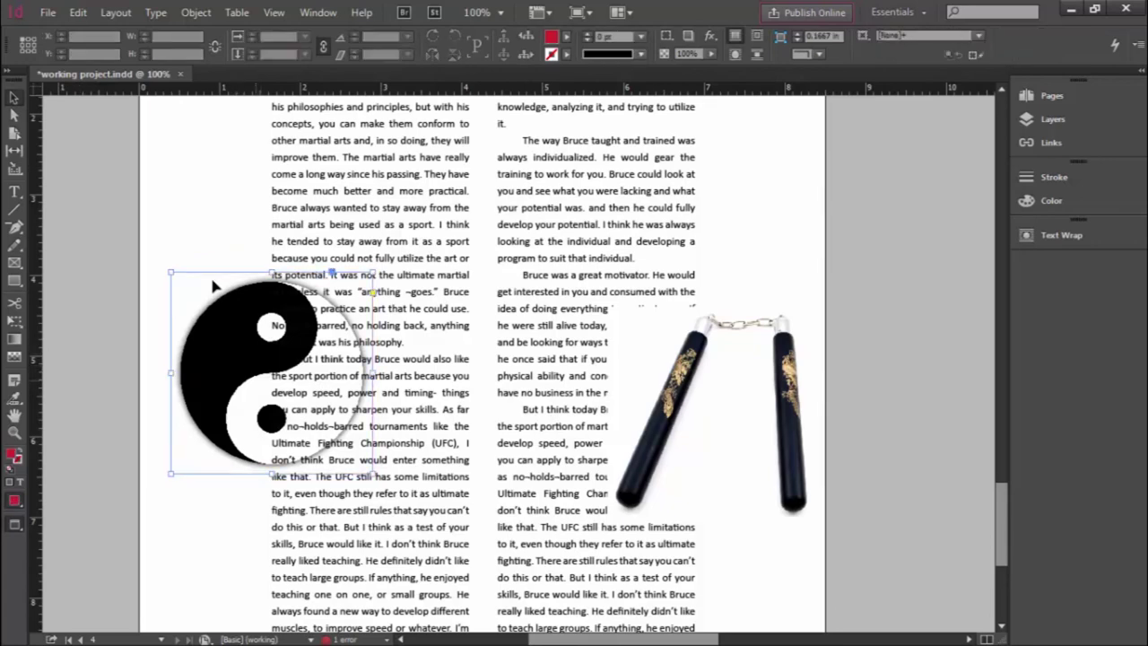
key("ctrl+z")
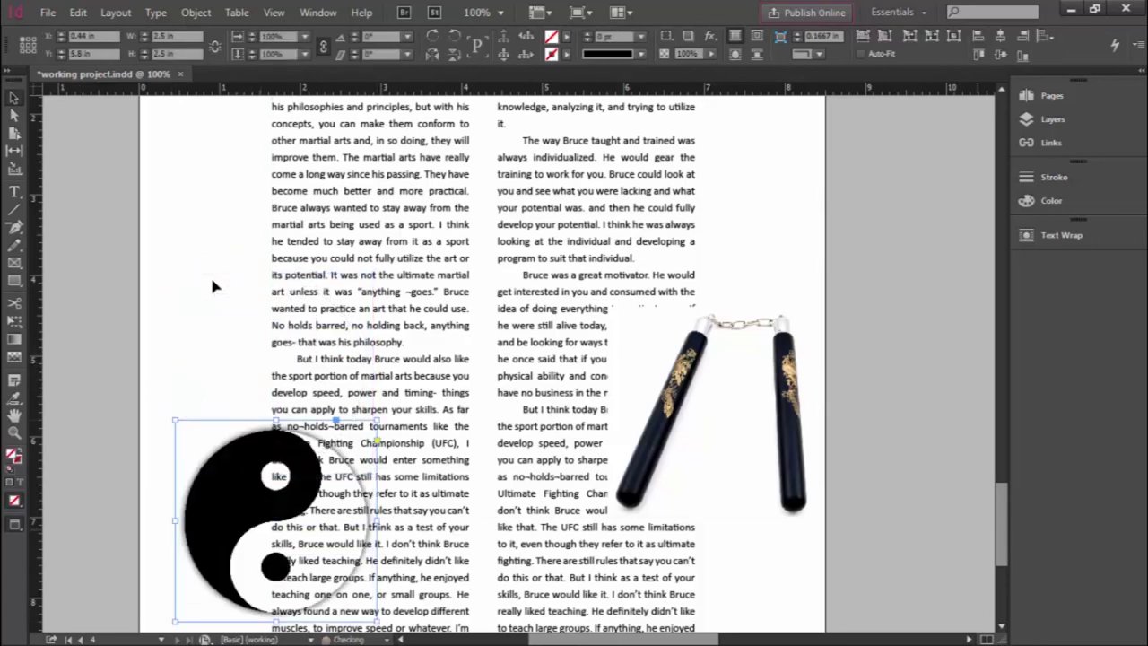
scroll(213, 286, "down", 5)
scroll(212, 286, "up", 4)
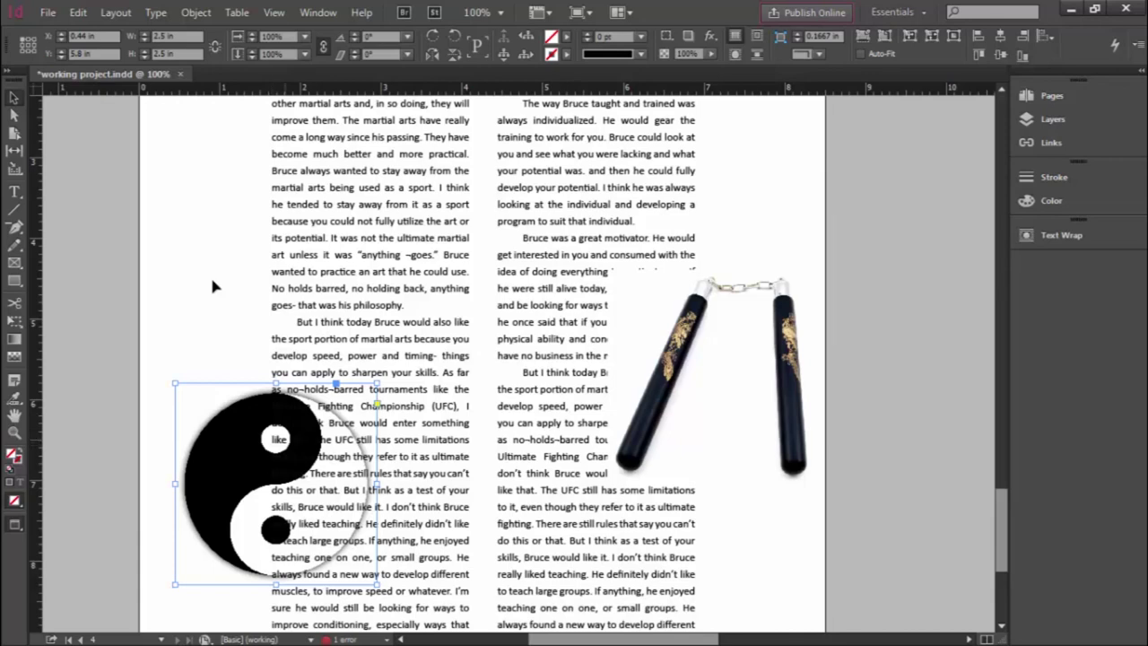
Step: Wrap the left-column text around the yin-yang image's object shape
key("ctrl+alt+w")
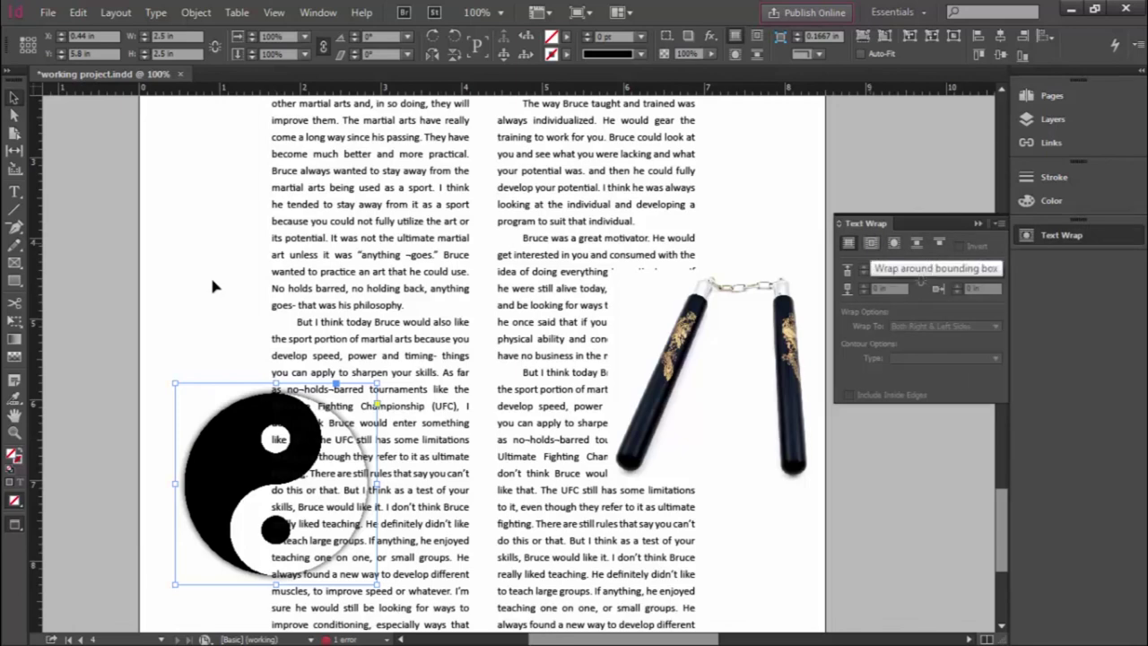
left_click(871, 242)
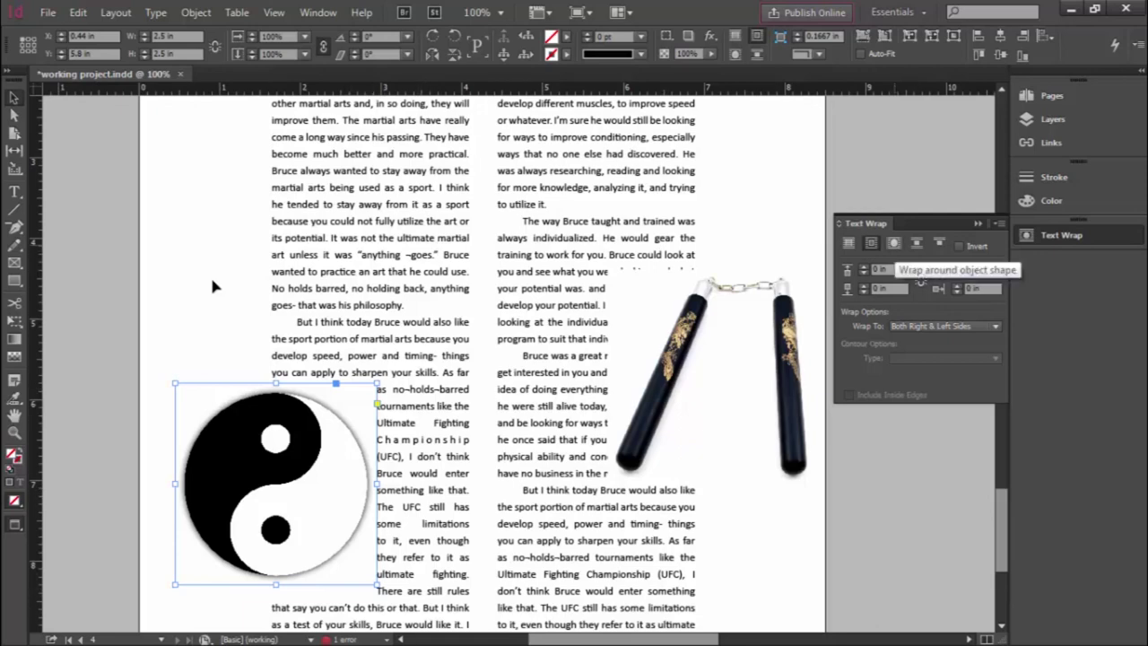
left_click(893, 242)
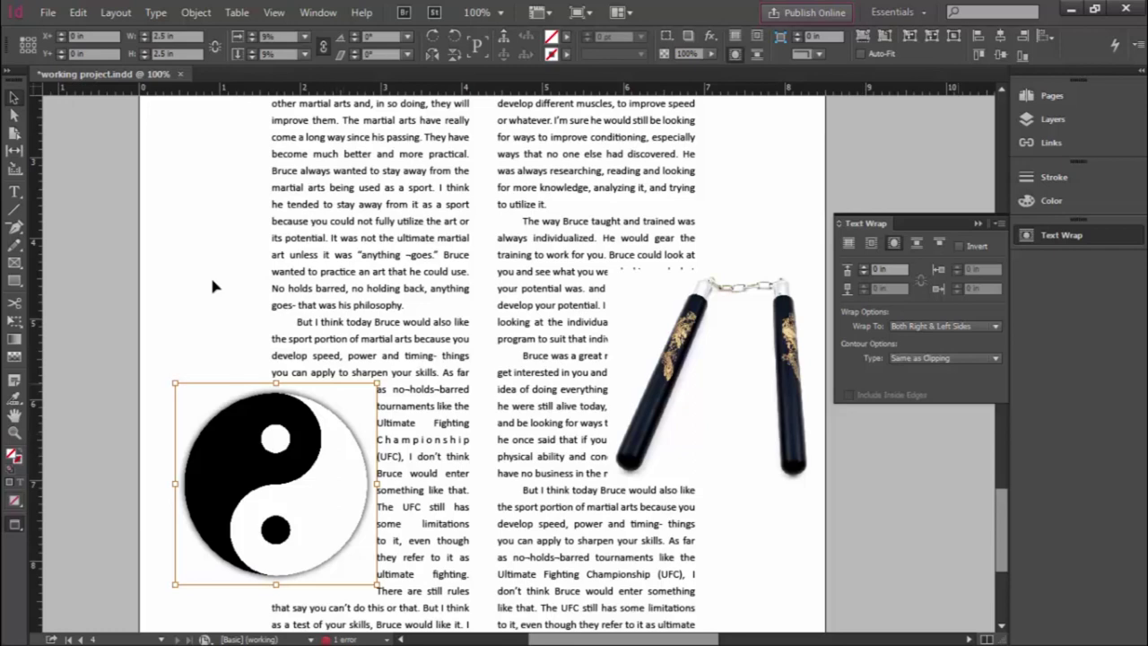
Step: Set the yin-yang wrap contour to Alpha Channel with a 0.125 in offset, then deselect
key("alt+Down")
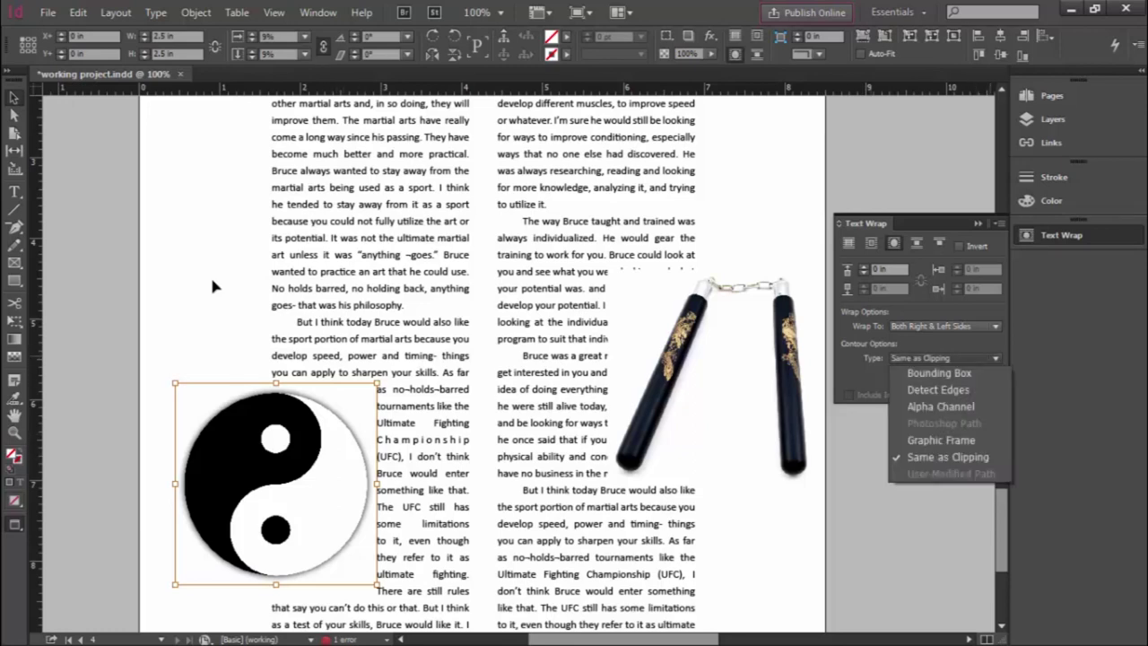
key("Down")
key("Down")
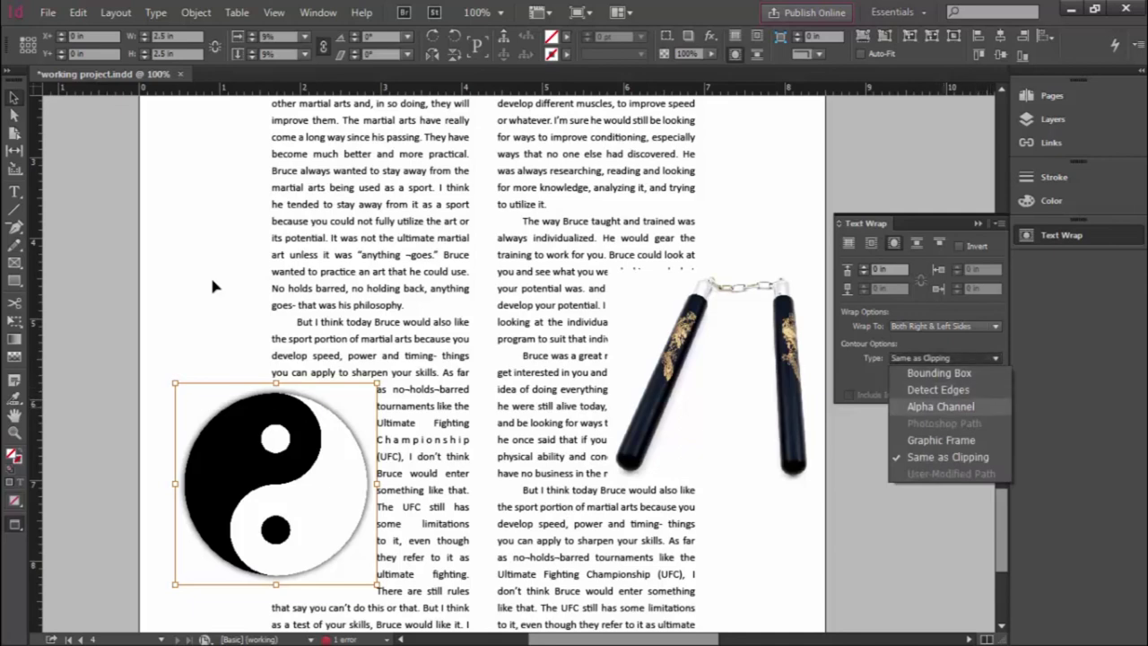
key("Return")
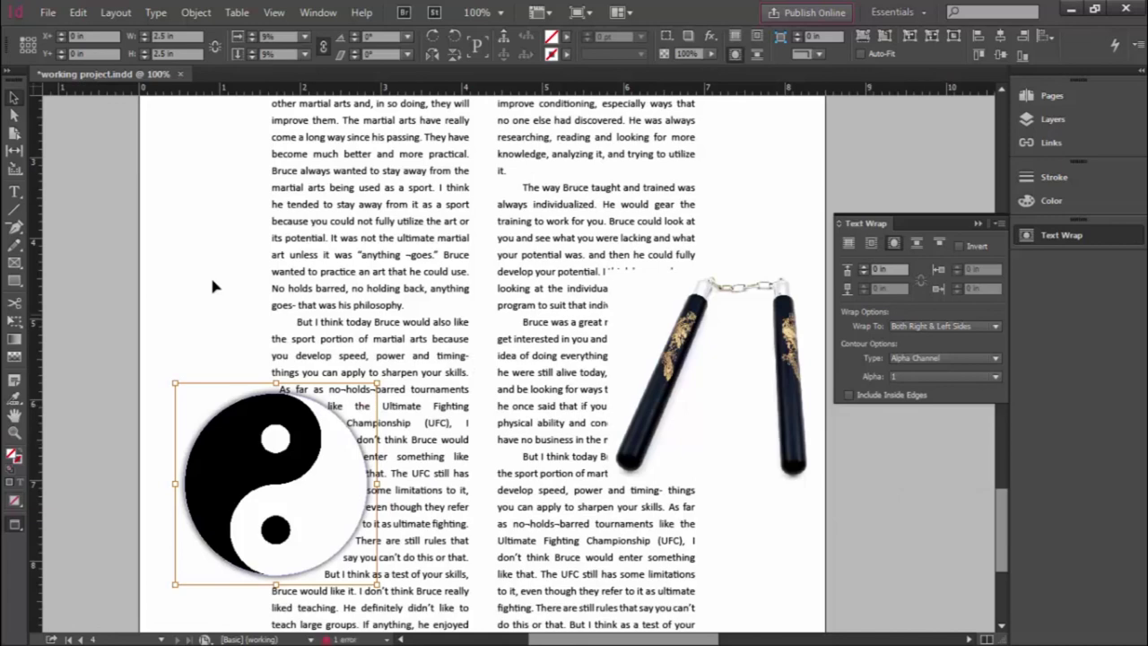
key("shift+Tab")
key("shift+Tab")
key("Up")
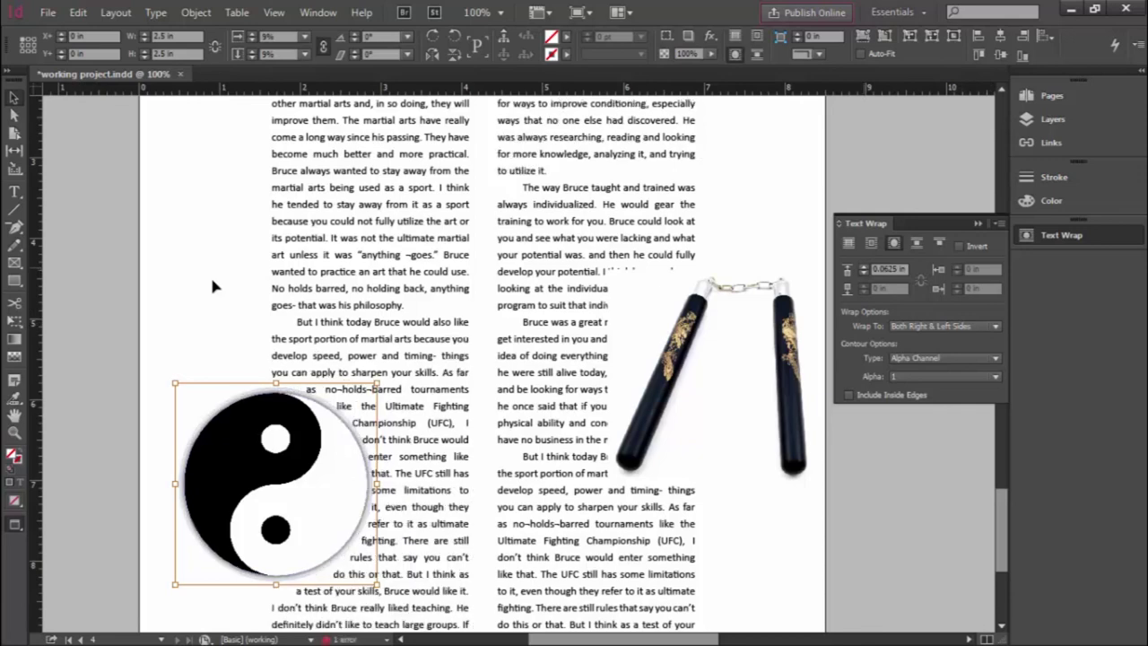
key("Up")
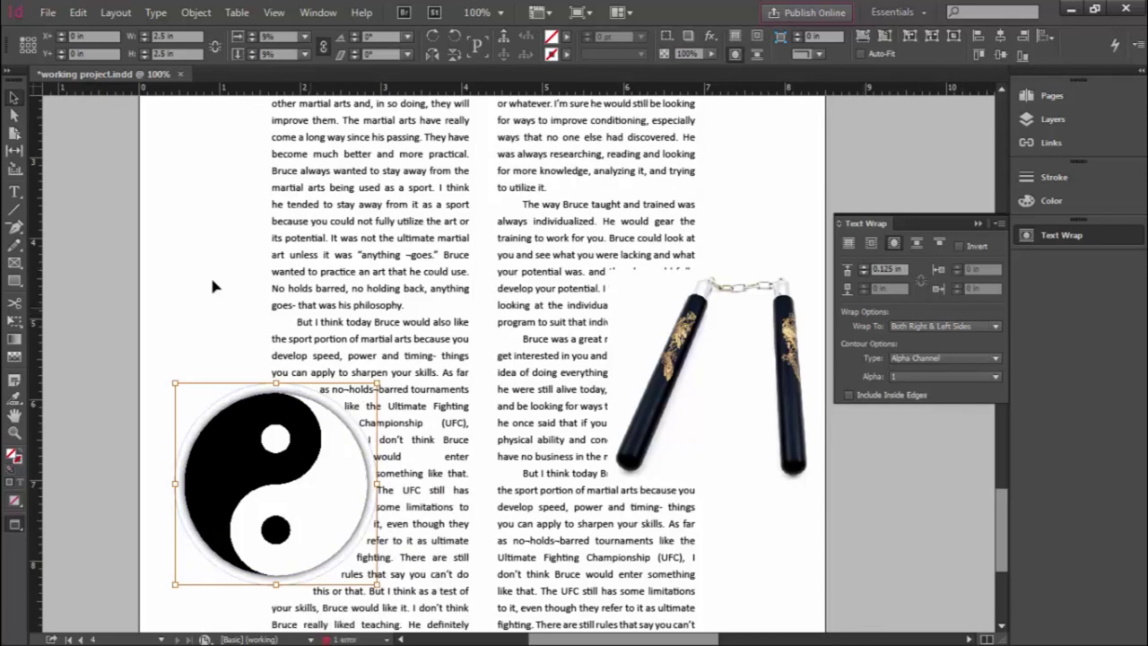
left_click(212, 285)
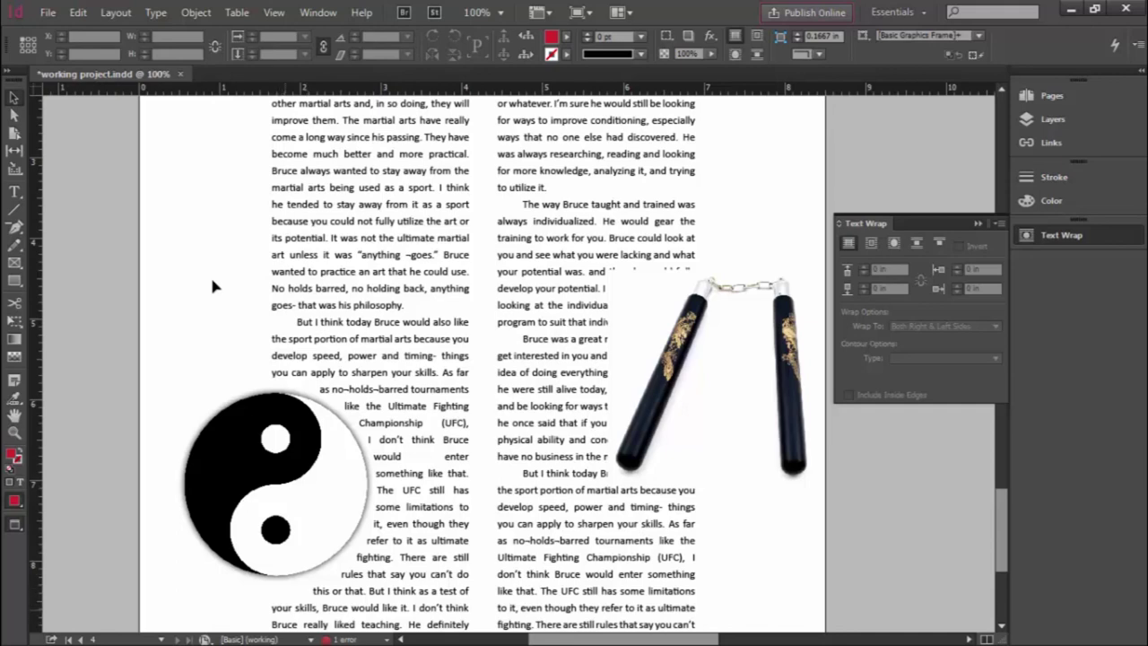
Step: Reselect the yin-yang image, reduce its wrap offset to 0.0625 in, and deselect
key("ctrl+alt+bracketright")
key("ctrl+alt+bracketright")
key("Down")
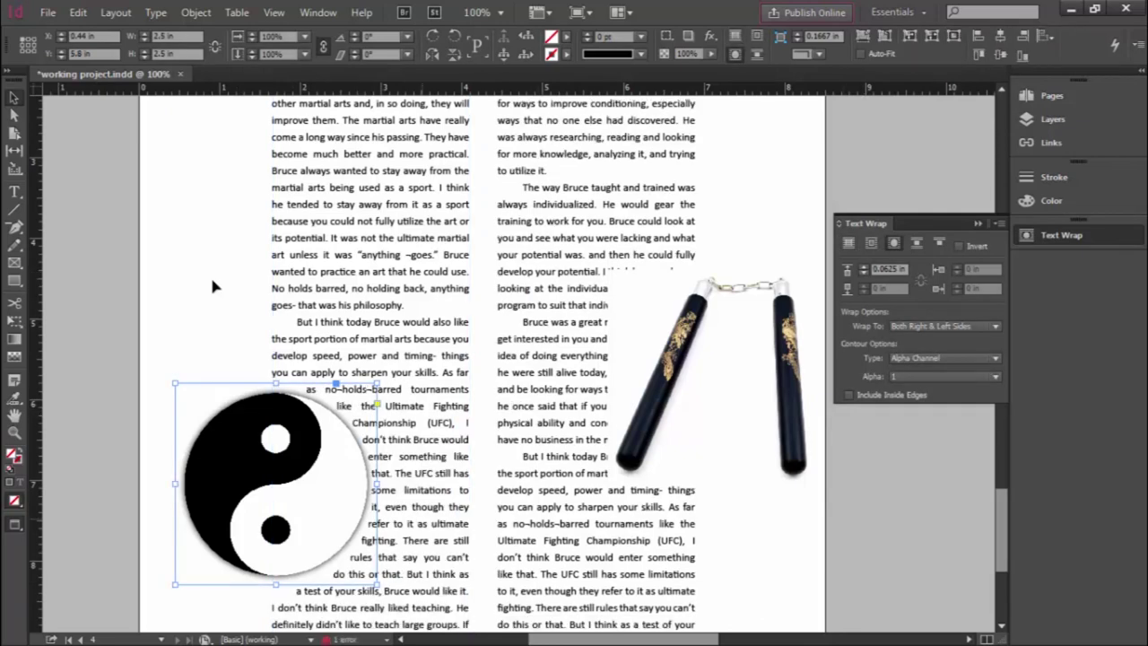
key("shift+Escape")
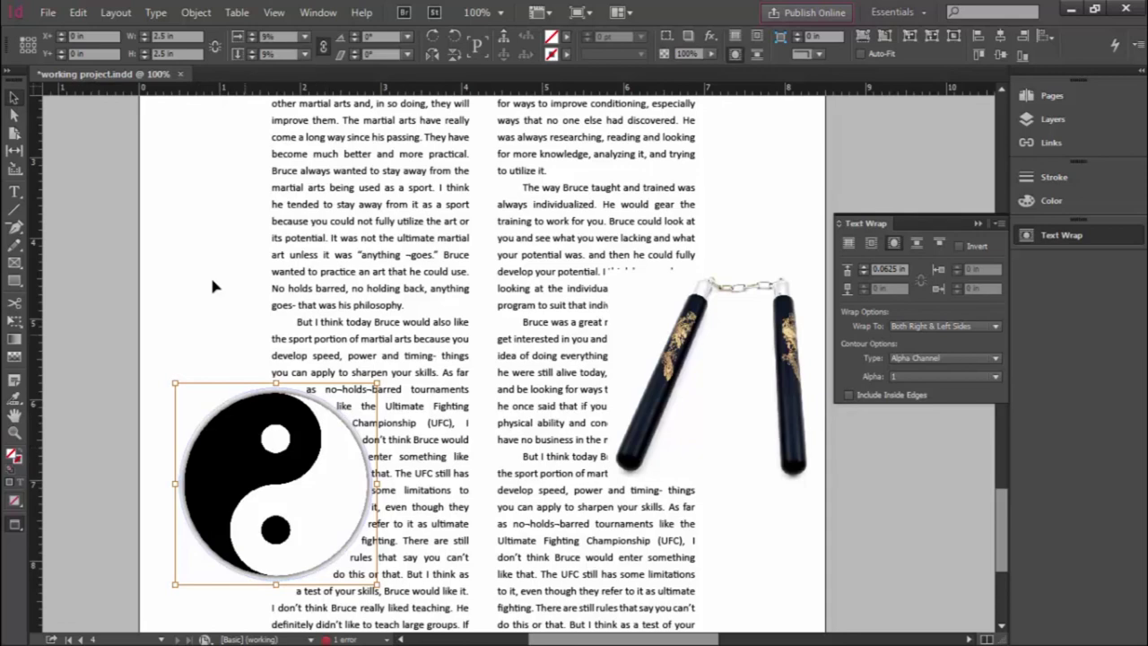
left_click(213, 285)
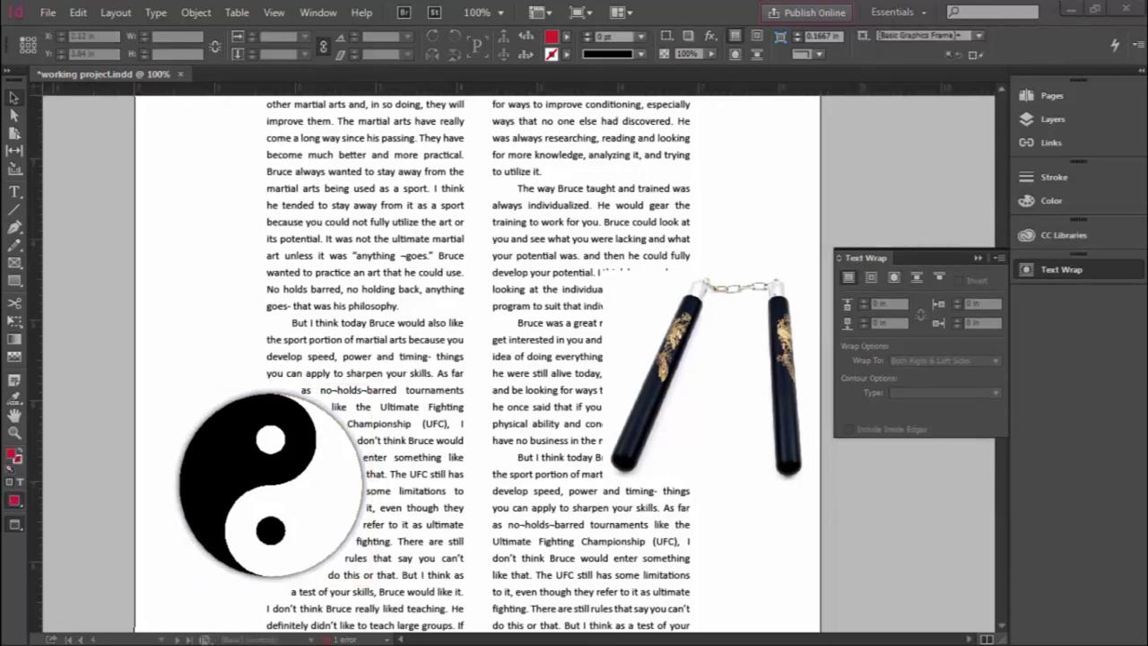